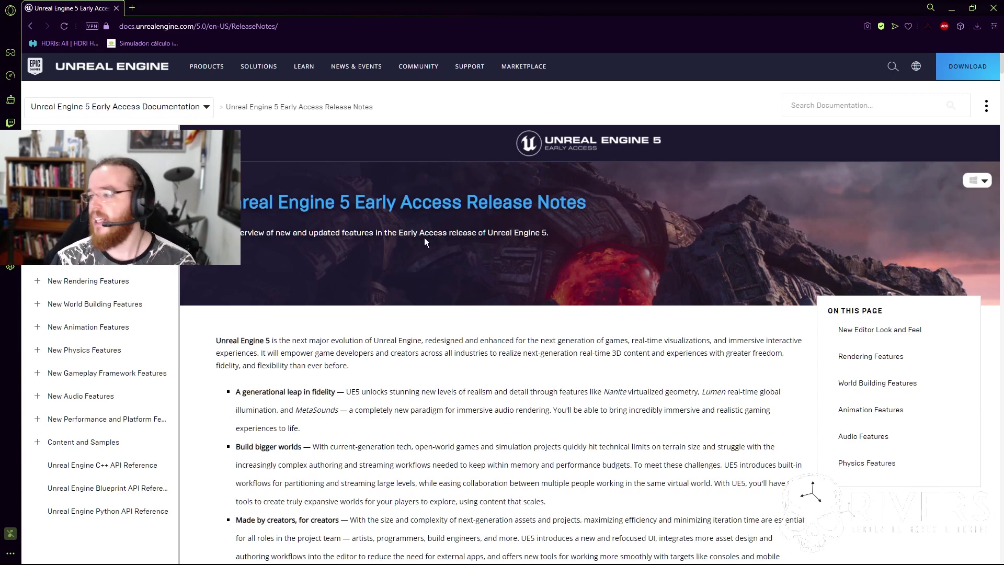
Step: Read the Unreal Engine 5 Early Access release notes introduction and the New Editor Look and Feel section
scroll(425, 238, down, 3)
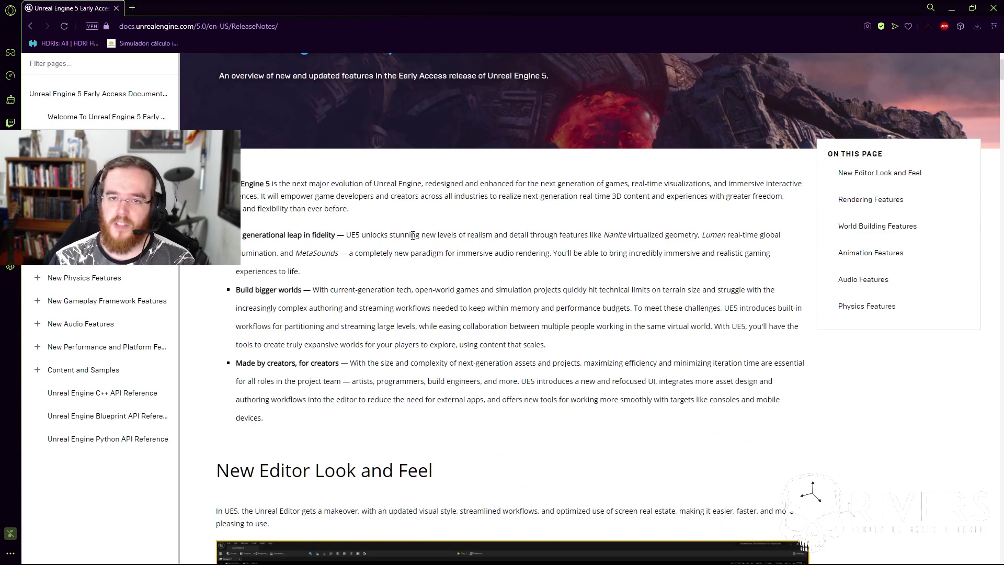
scroll(413, 236, down, 3)
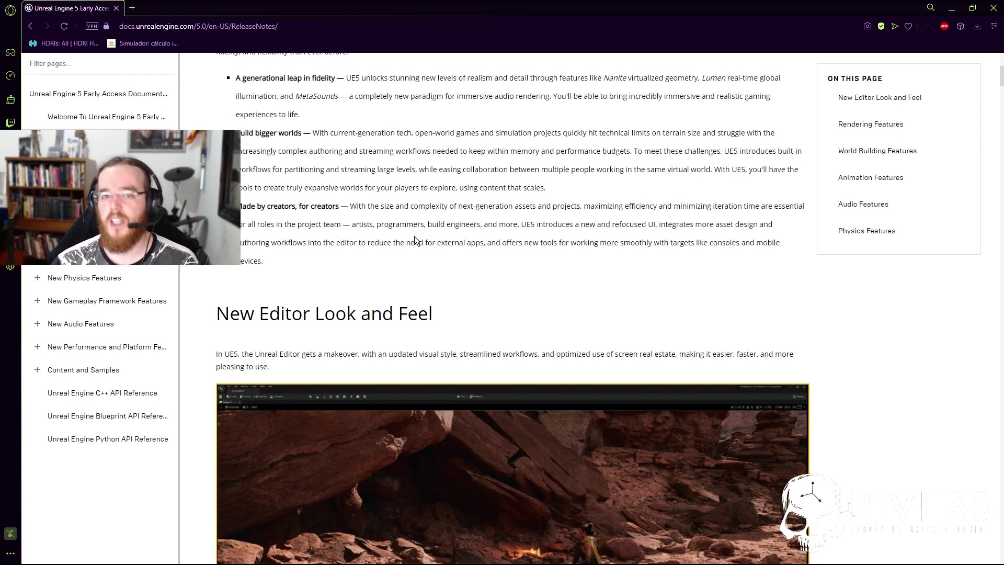
scroll(352, 217, down, 5)
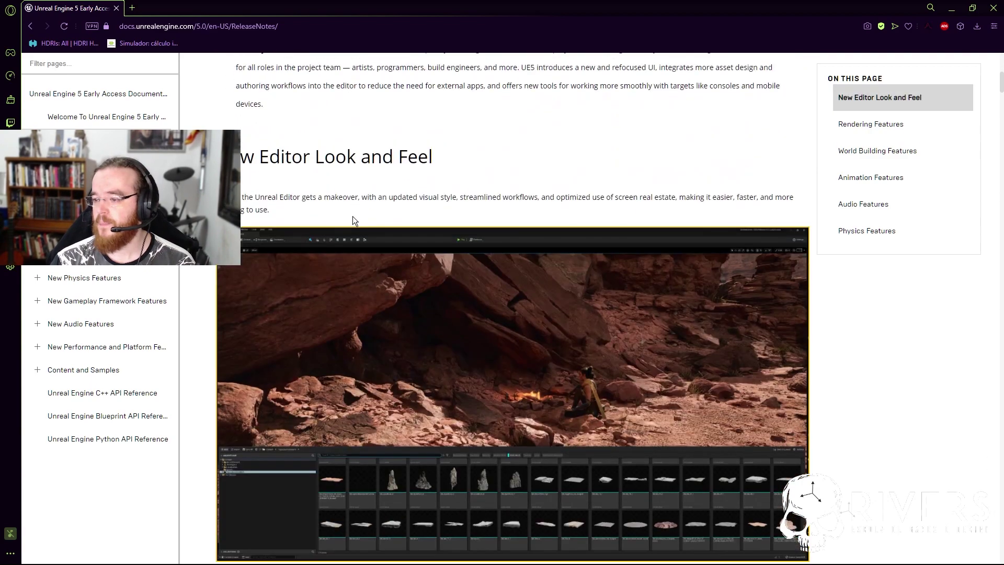
scroll(295, 229, up, 2)
scroll(295, 228, up, 2)
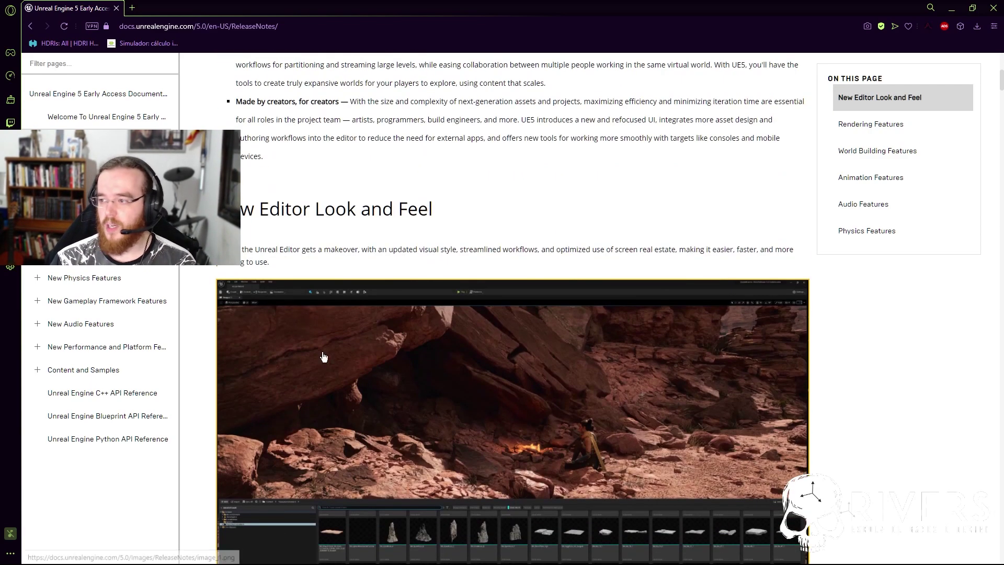
scroll(307, 247, down, 2)
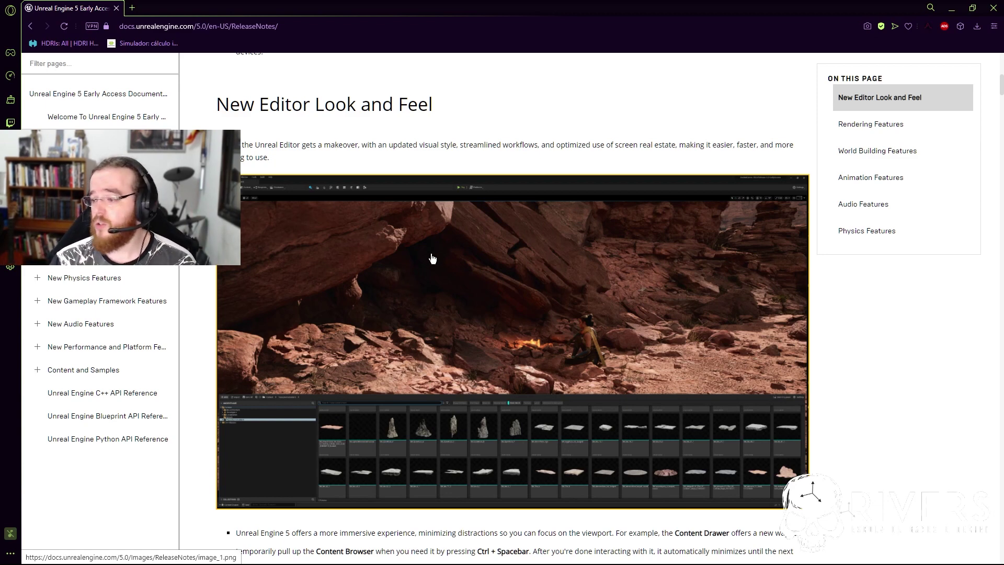
scroll(434, 260, down, 1)
scroll(444, 274, down, 1)
scroll(418, 172, up, 2)
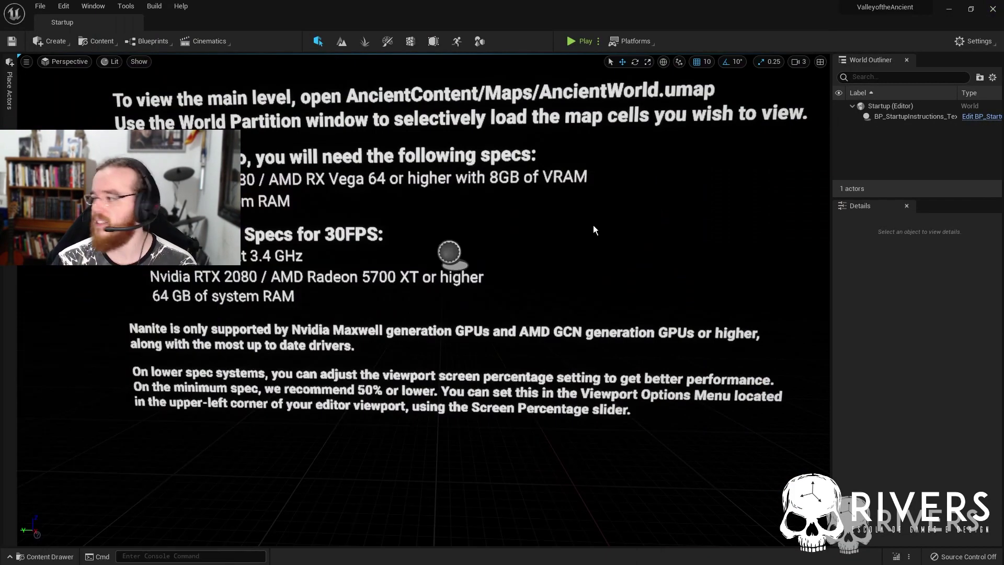
Step: In the Unreal Editor, browse the project's root Content folder and open the NewMaterial material
right_drag(423, 301, 366, 334)
click(44, 556)
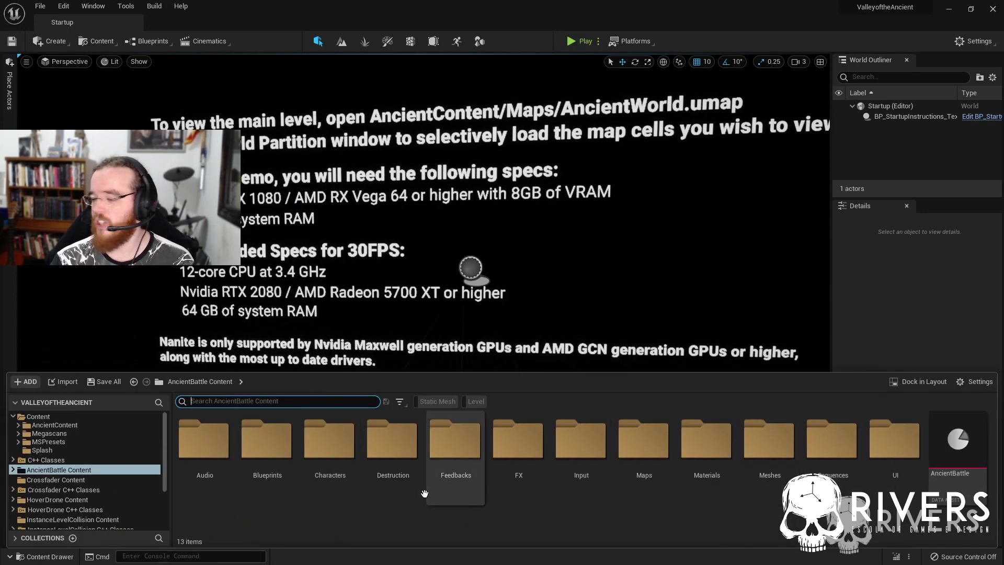
click(37, 416)
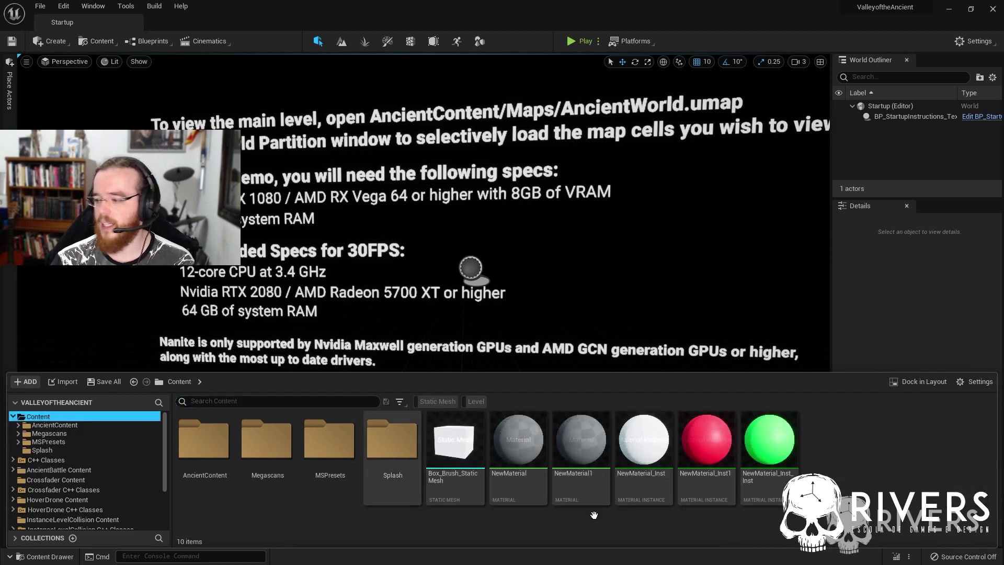
double_click(523, 445)
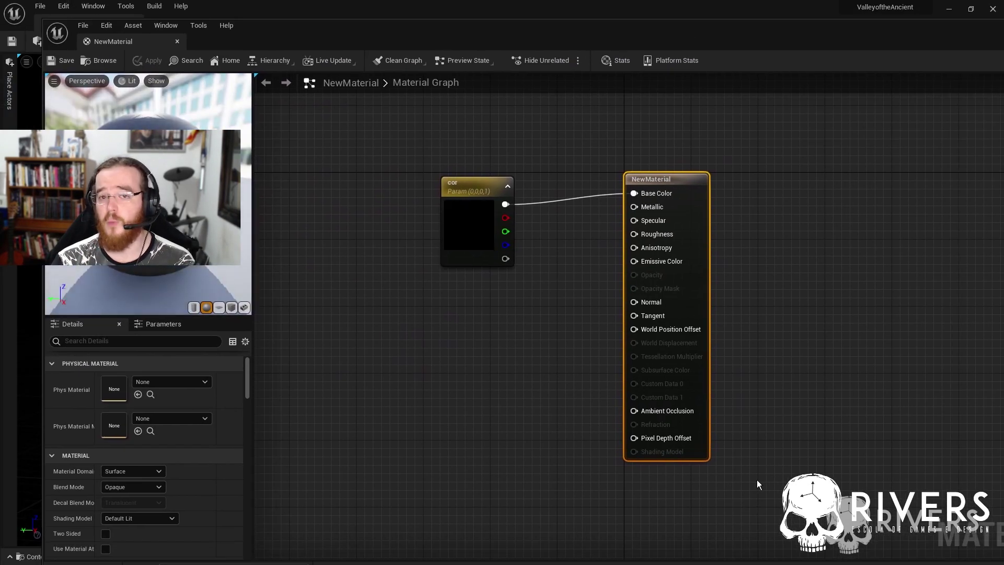
Step: Check the project's Content assets from within the material graph, and close the NewMaterial editor window
right_drag(469, 400, 423, 356)
key(ctrl+space)
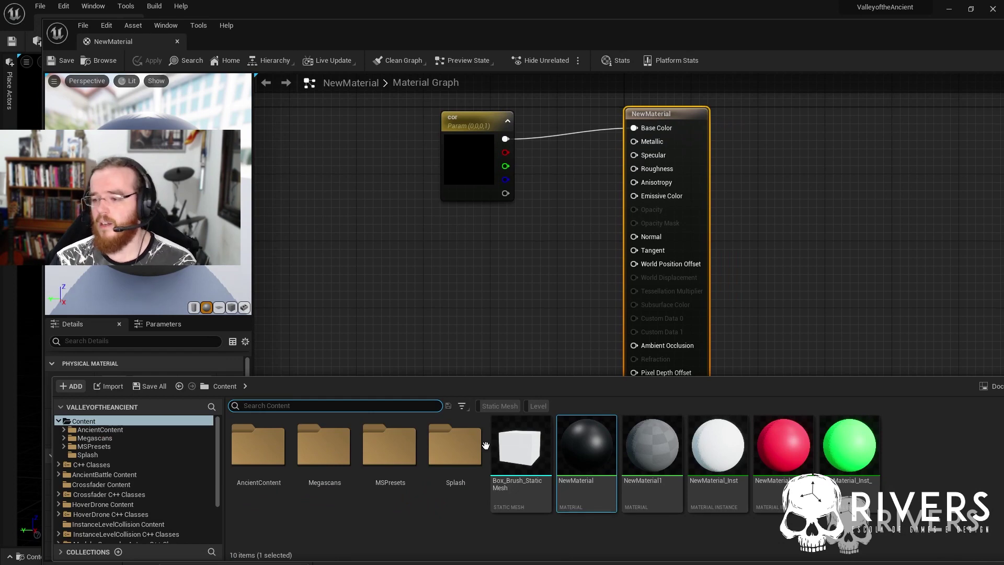
click(446, 268)
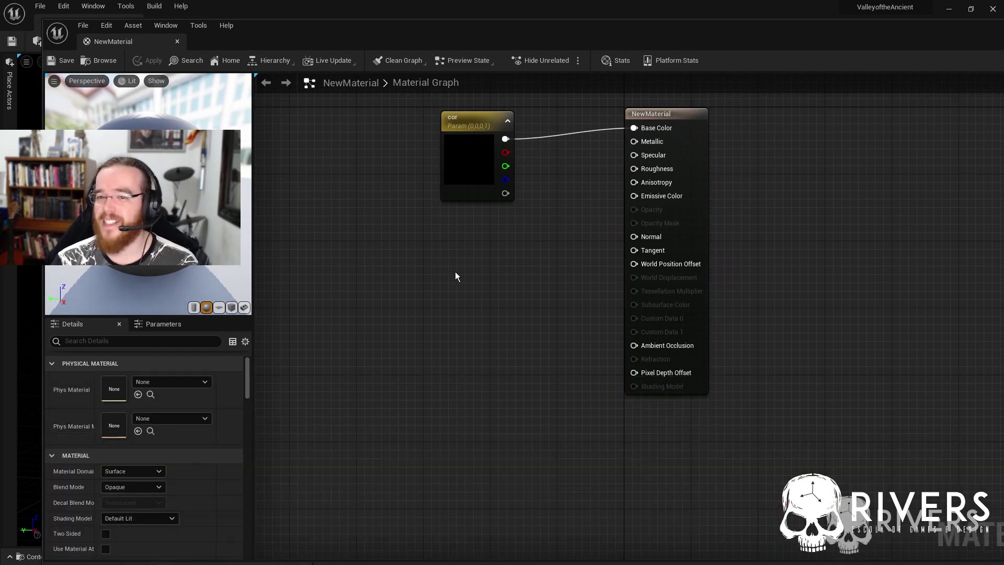
drag(957, 33, 639, 99)
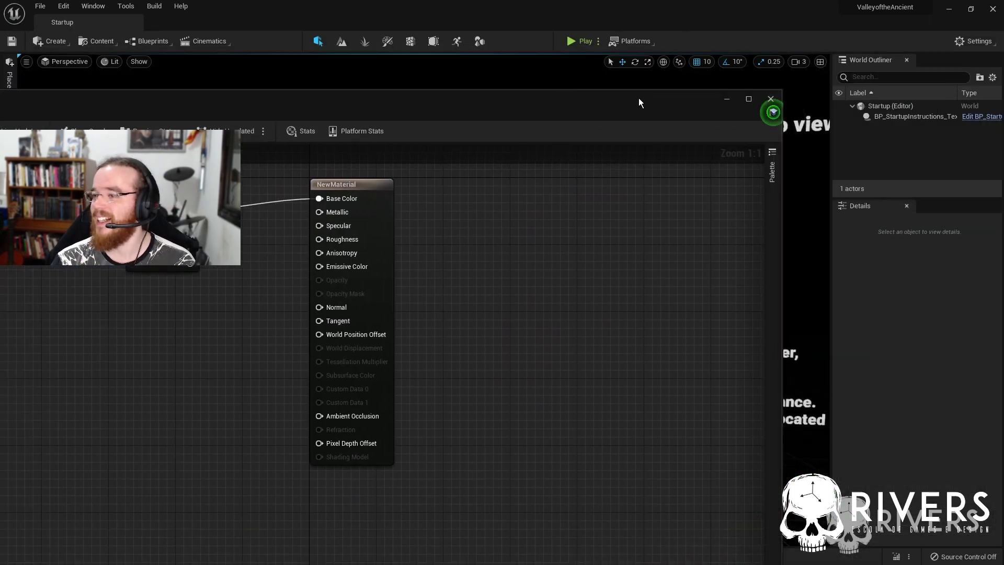
click(769, 99)
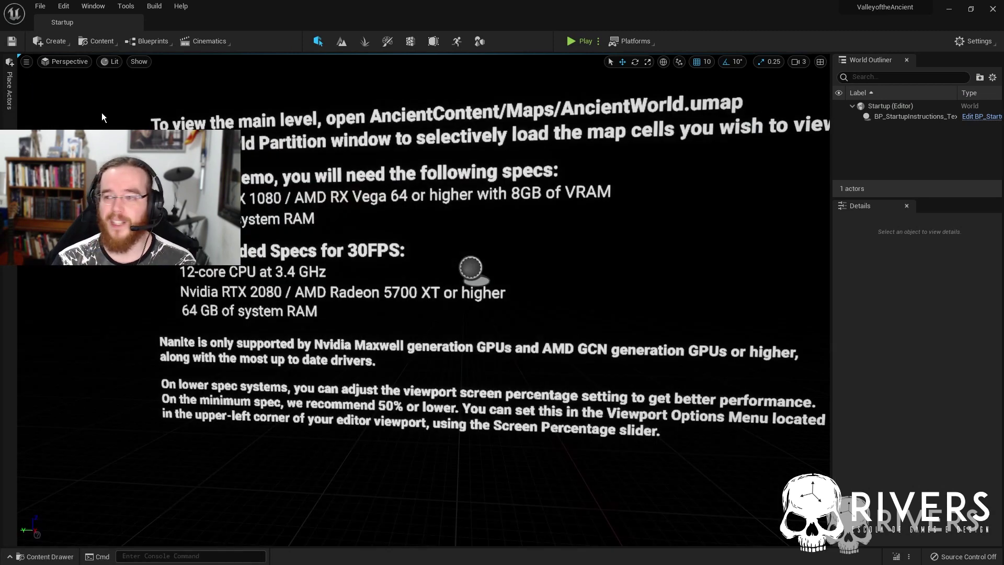
Step: Review the placeable actors and the creatable object types such as lights, shapes, cinematics, visual effects and volumes
click(11, 96)
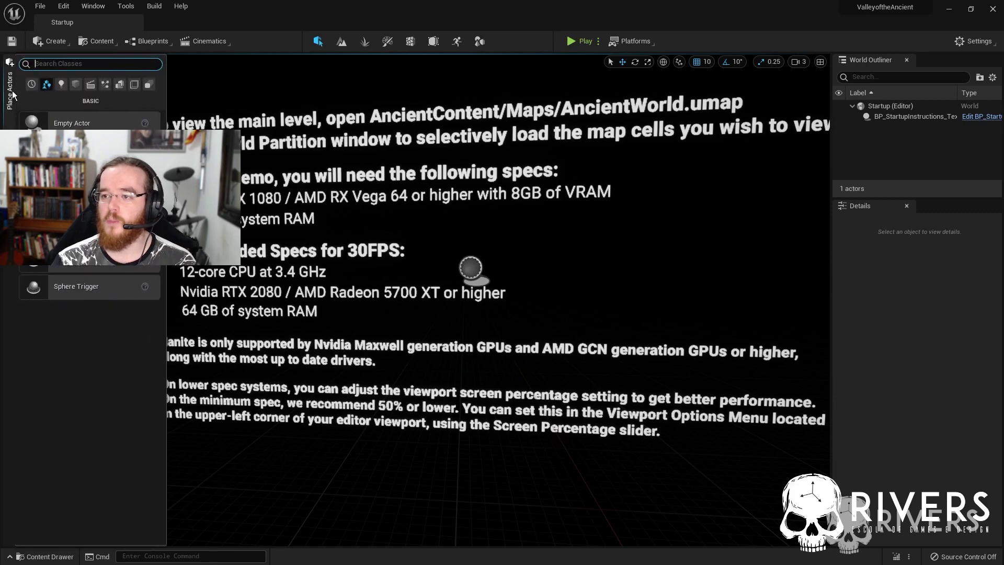
right_drag(424, 301, 415, 277)
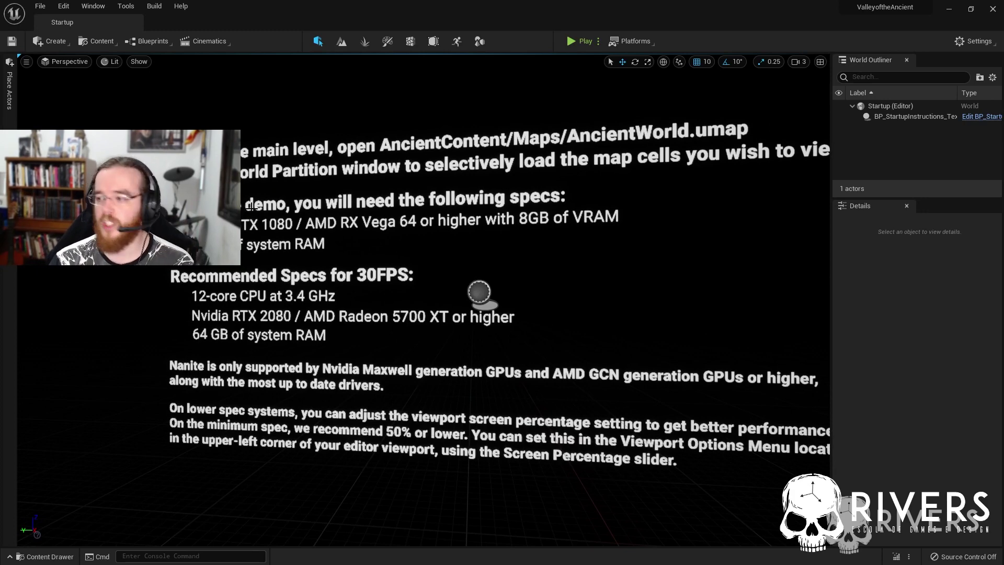
right_drag(252, 207, 285, 209)
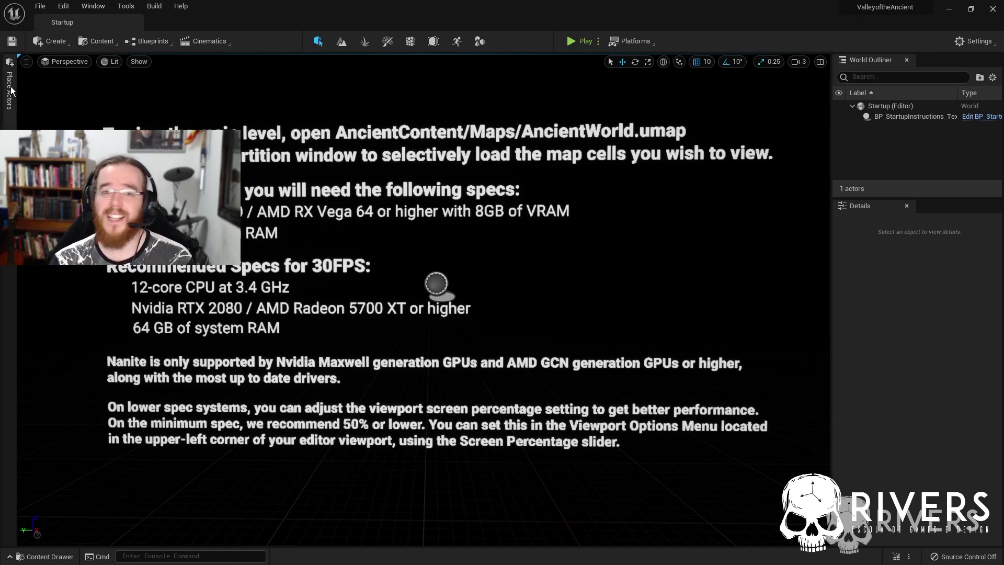
click(54, 41)
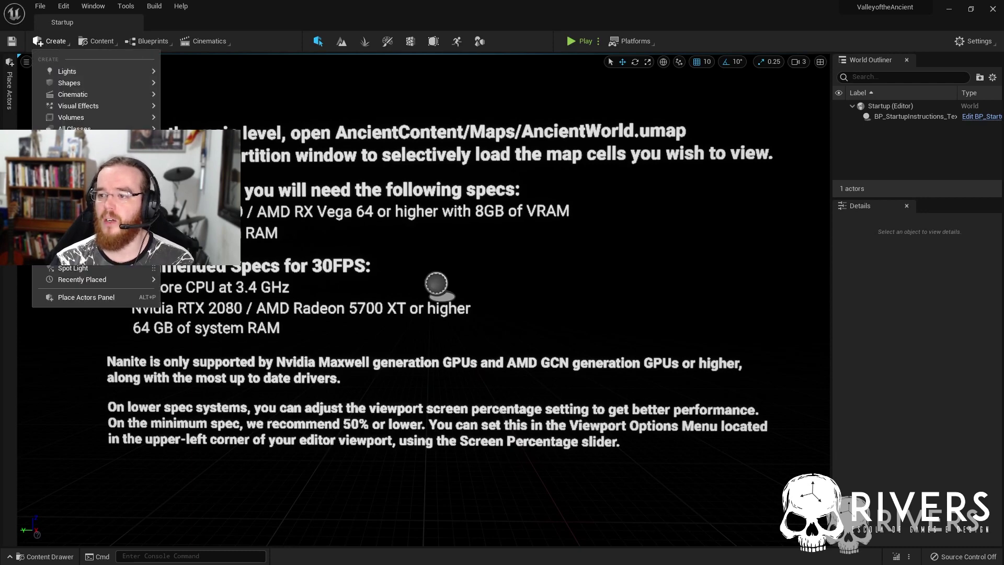
right_drag(419, 314, 447, 323)
click(12, 81)
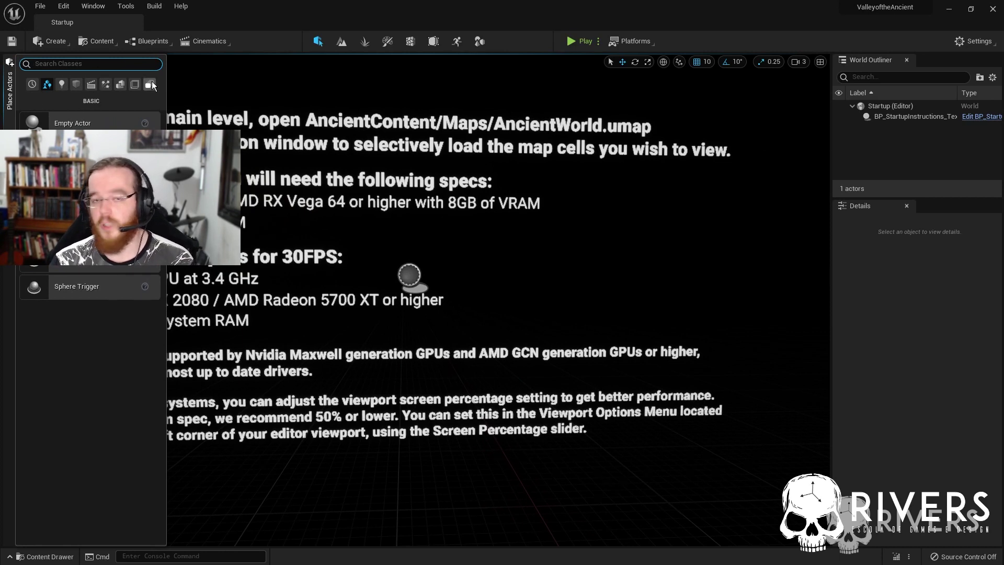
click(8, 96)
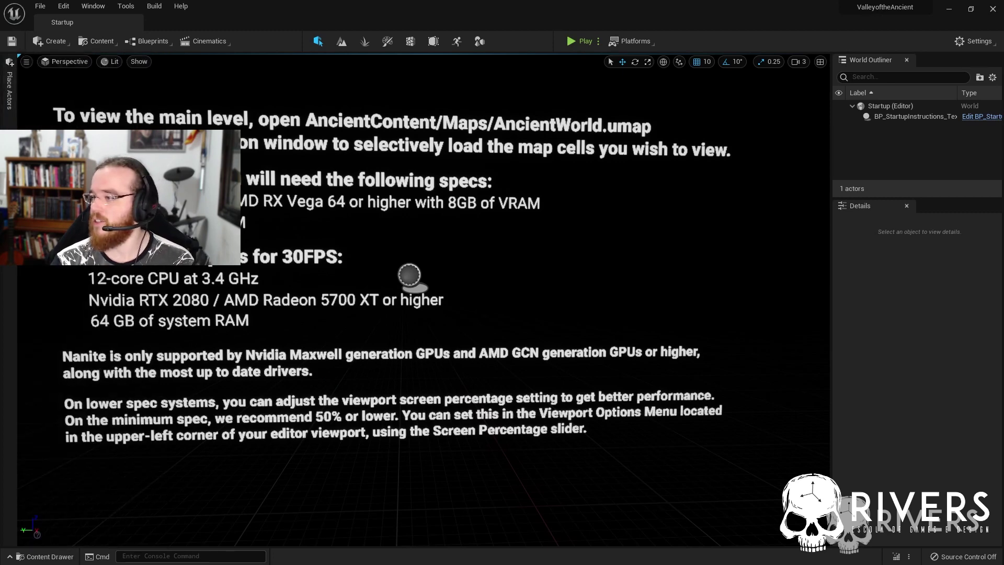
right_drag(424, 299, 408, 304)
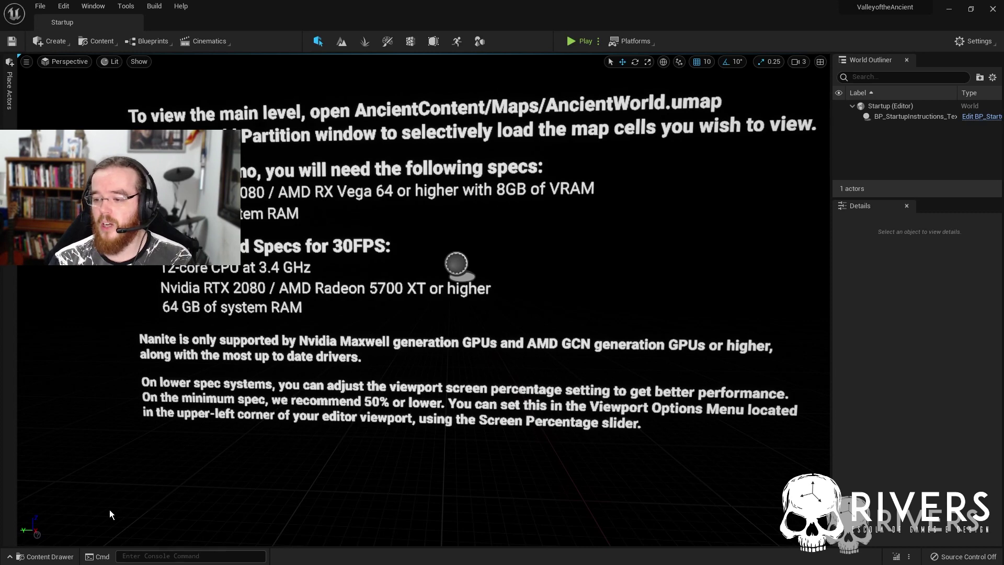
click(179, 556)
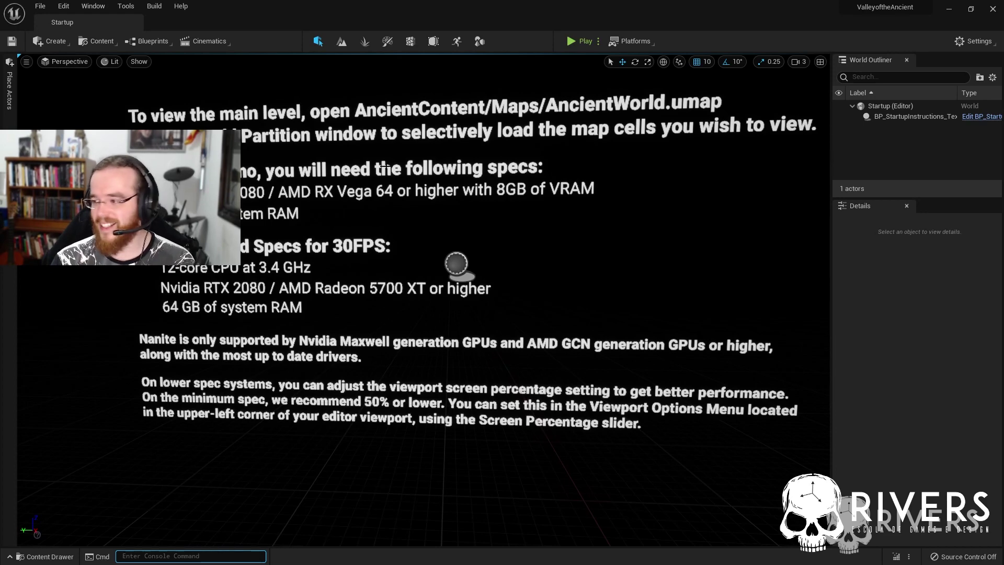
mouse_move(499, 307)
right_down()
mouse_move(544, 309)
mouse_move(492, 313)
right_up()
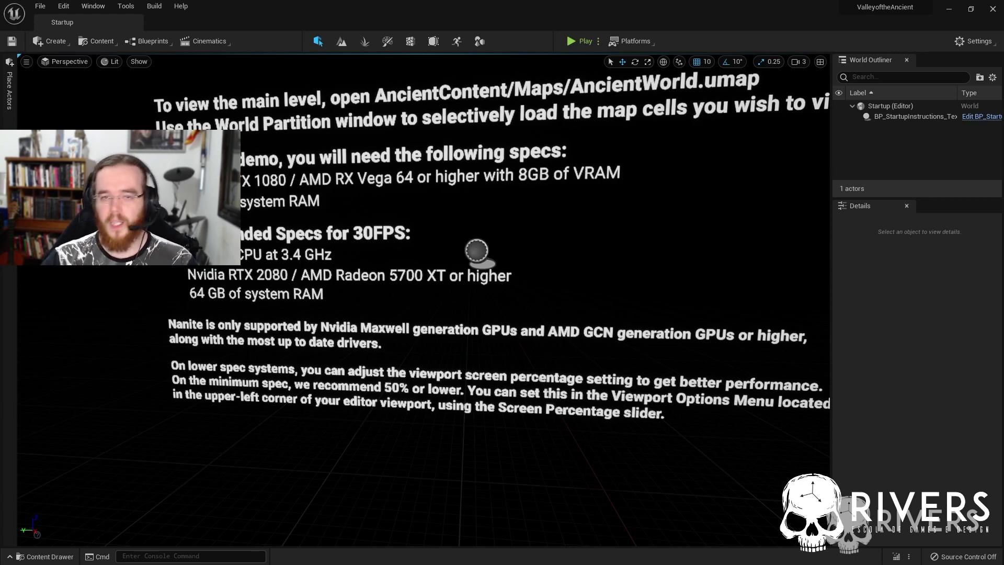
mouse_move(424, 300)
right_down()
mouse_move(473, 322)
mouse_move(412, 285)
right_up()
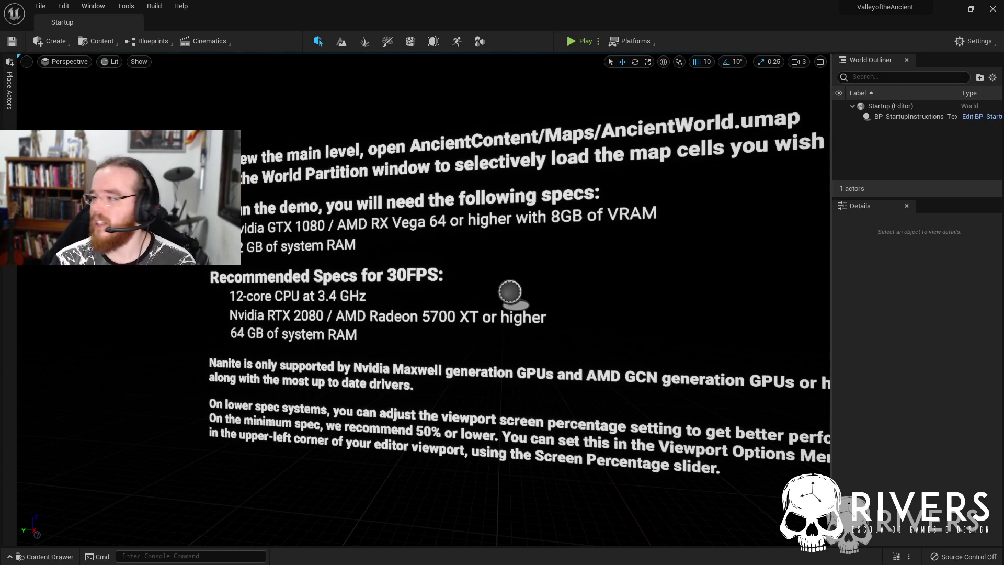
right_drag(424, 299, 460, 315)
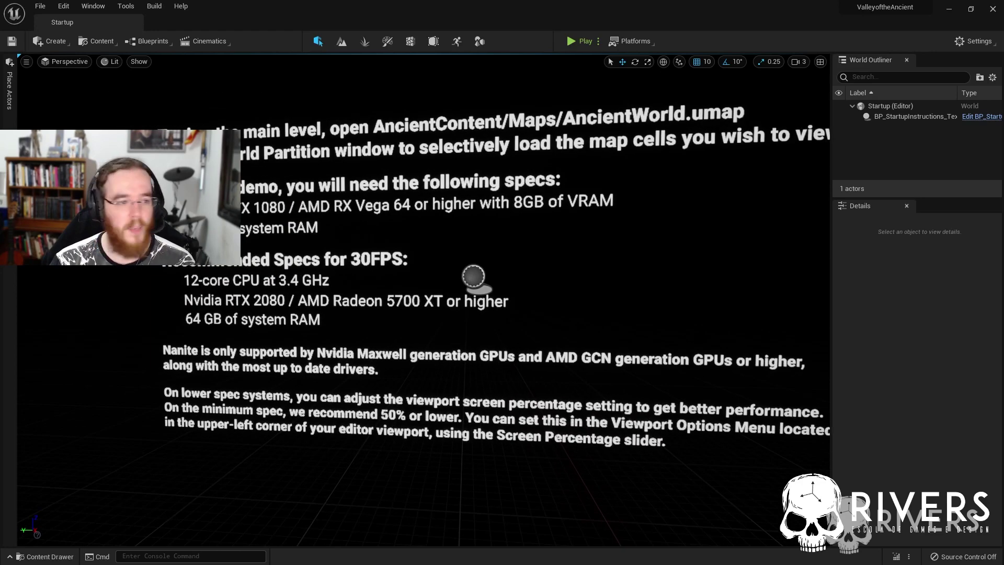
Step: Switch back to the release notes in a maximized browser and read the Rendering Features section on Lumen global illumination and reflections
key(alt+Tab)
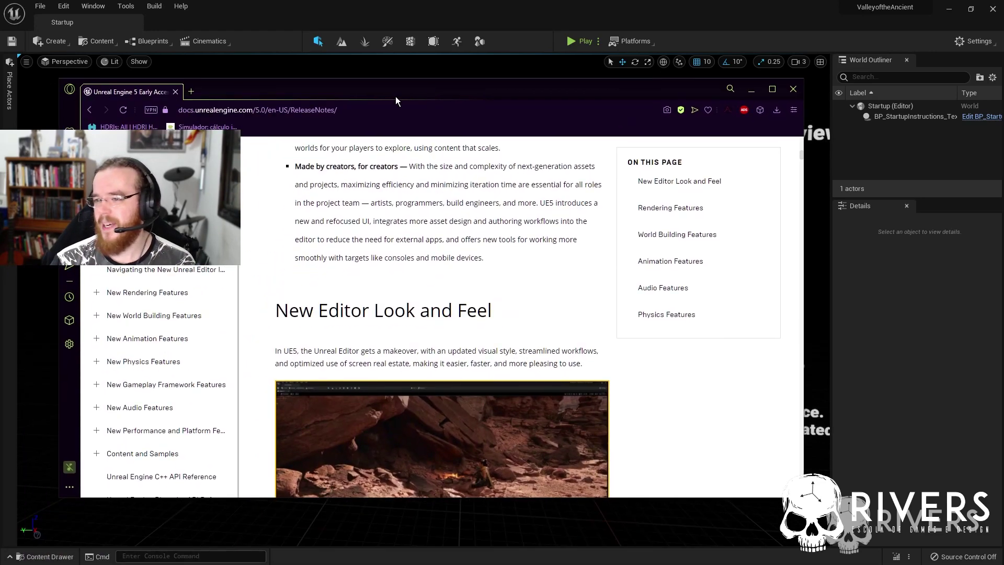
click(773, 94)
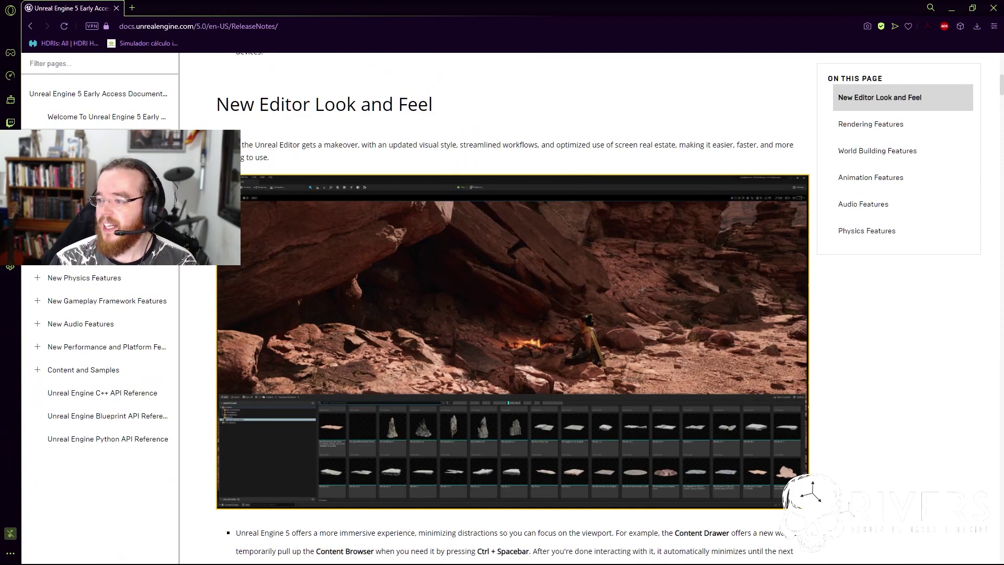
scroll(242, 250, down, 10)
scroll(243, 251, down, 6)
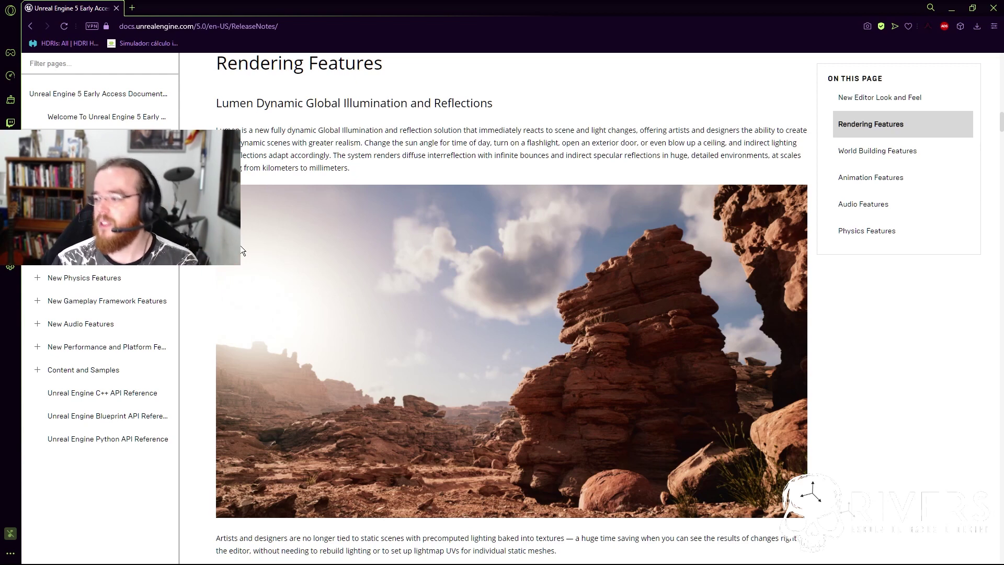
scroll(241, 250, down, 10)
scroll(241, 250, up, 10)
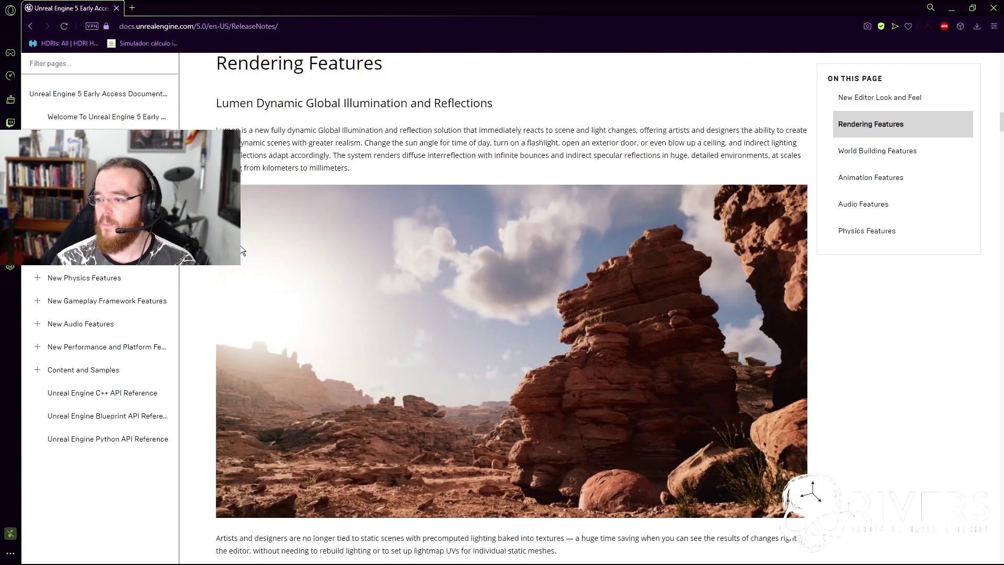
scroll(242, 246, up, 4)
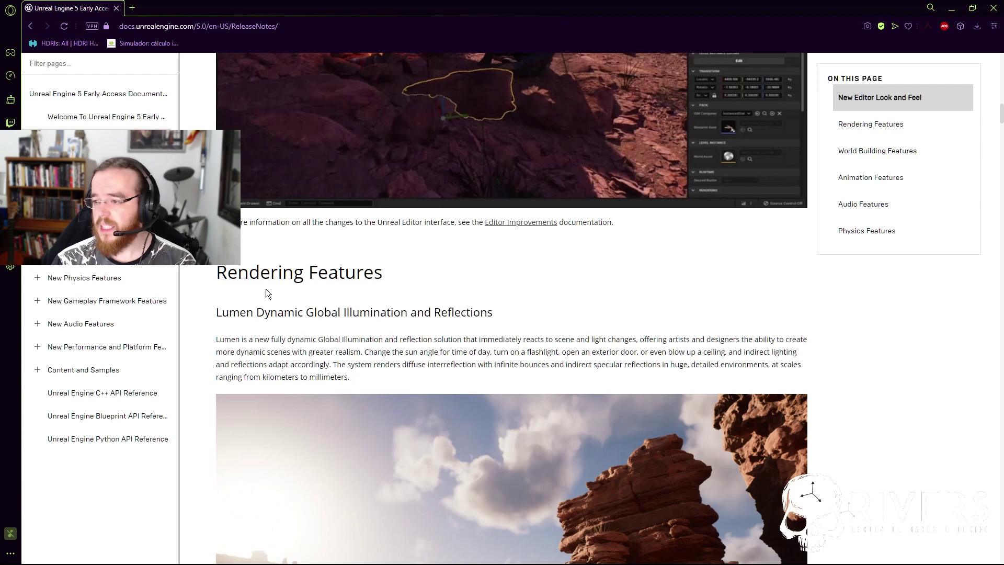
scroll(266, 288, down, 4)
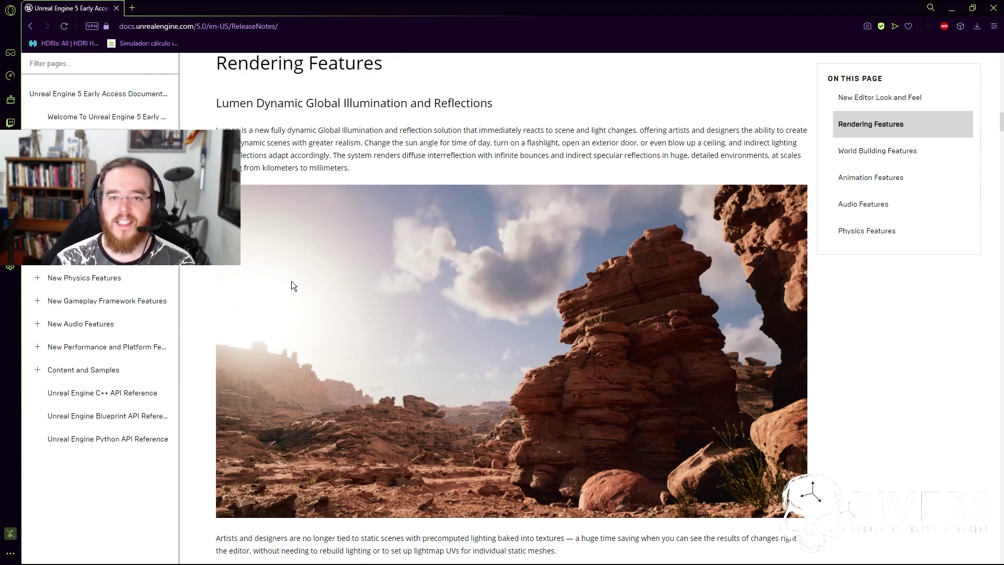
scroll(294, 278, down, 8)
scroll(296, 278, up, 8)
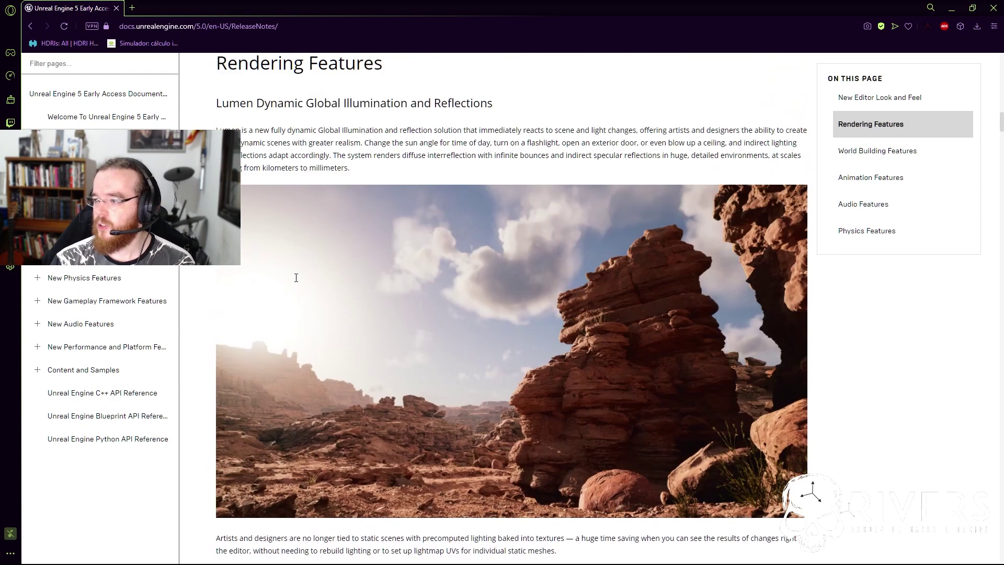
Step: Read the Nanite Virtualized Geometry and Virtual Shadow Maps sections, including the shadow comparison image
scroll(291, 276, down, 15)
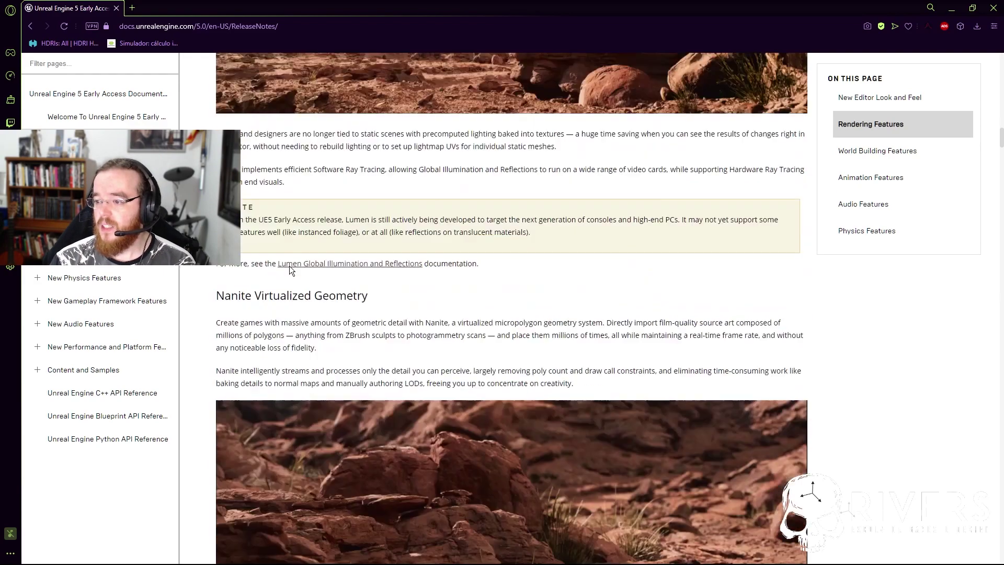
scroll(292, 269, up, 5)
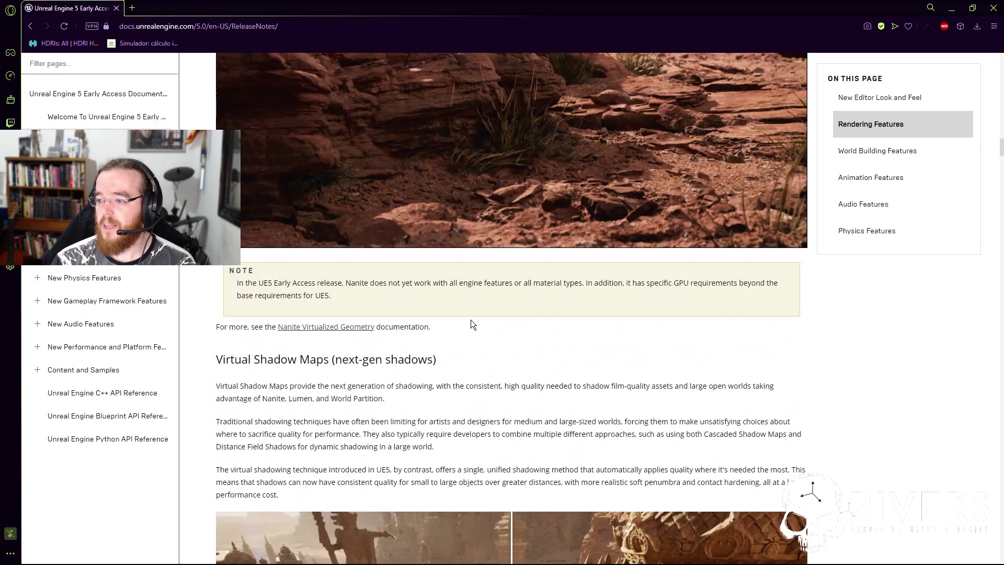
scroll(360, 297, down, 7)
scroll(313, 277, up, 3)
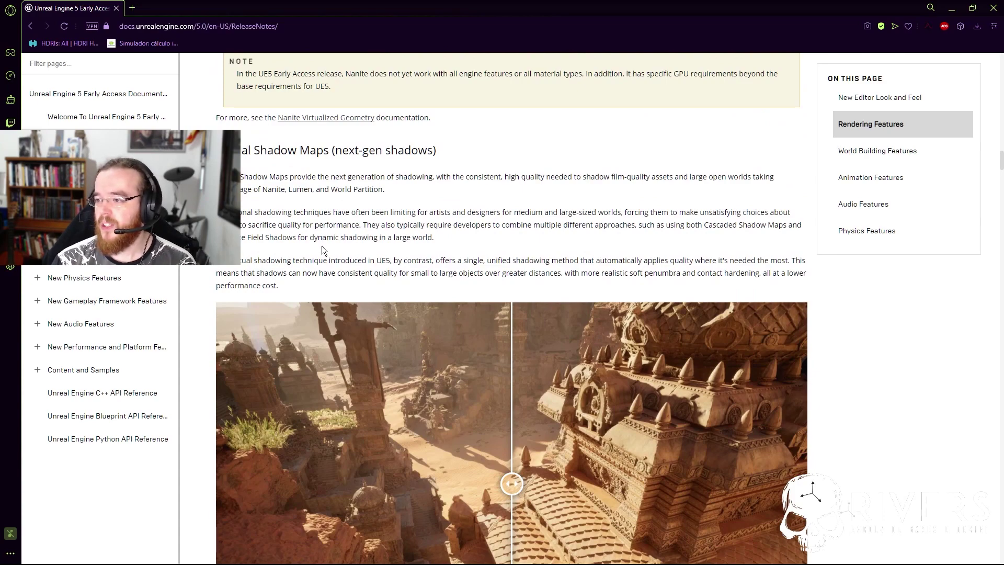
scroll(445, 310, down, 8)
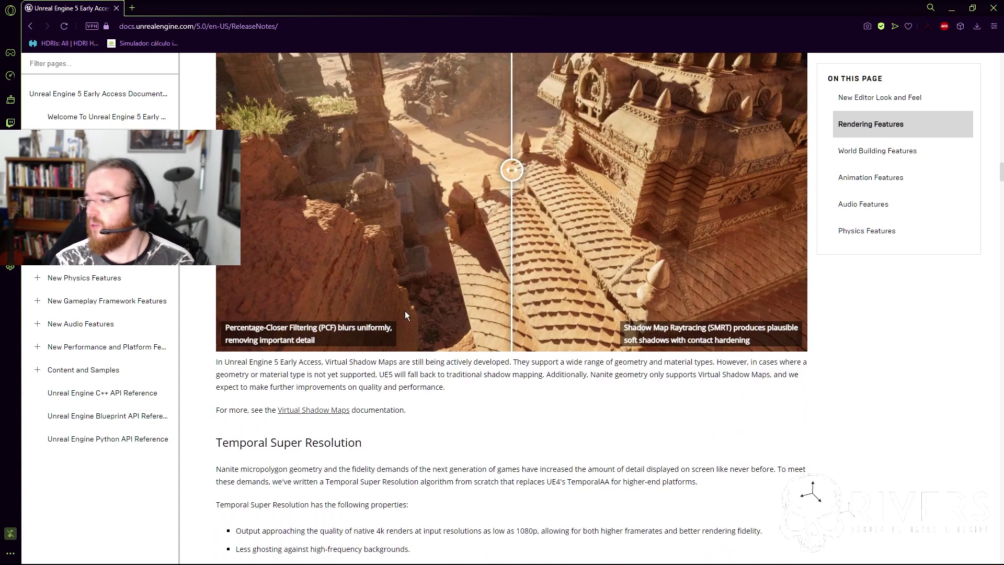
Step: Read the Temporal Super Resolution section of the release notes, highlighting its heading and list of properties
scroll(379, 328, down, 1)
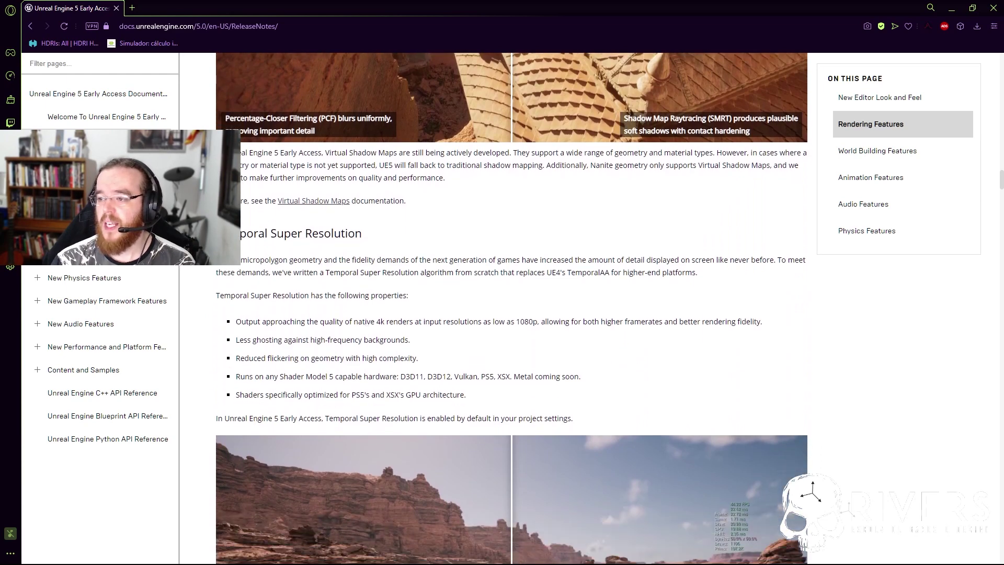
drag(219, 233, 526, 391)
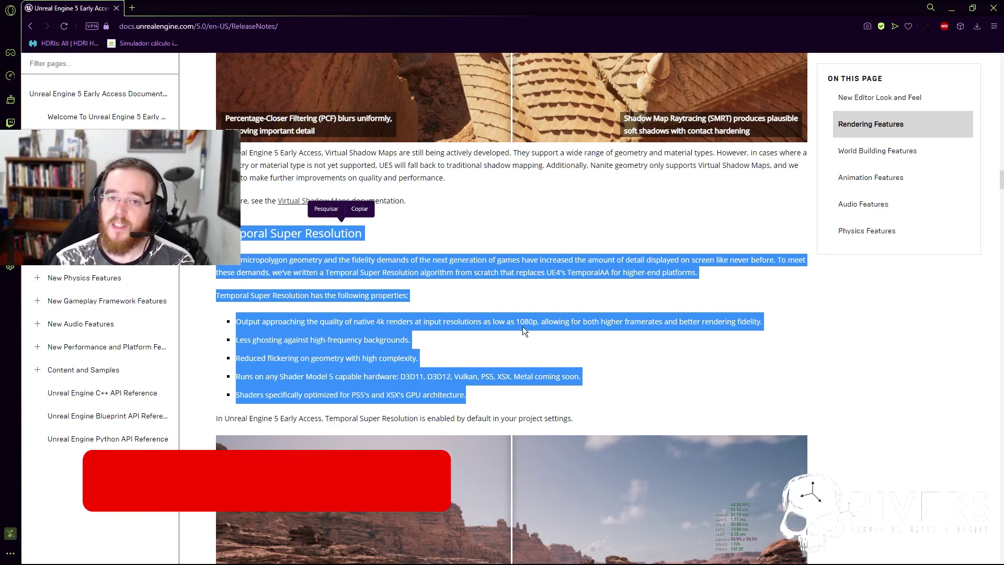
click(478, 304)
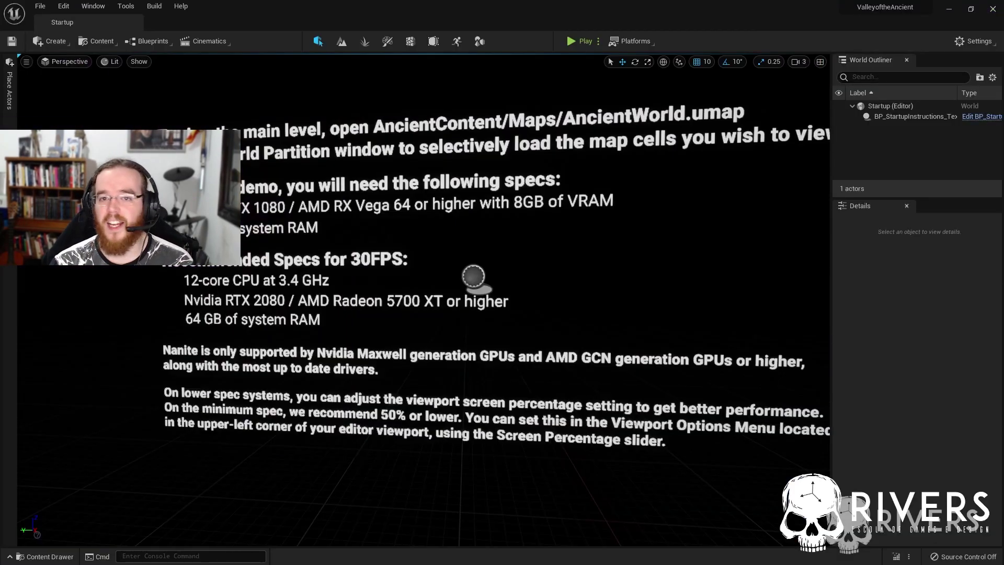
Step: Switch to the Unreal Editor and look over the hardware requirements and loading instructions in the Startup level
right_drag(424, 301, 454, 296)
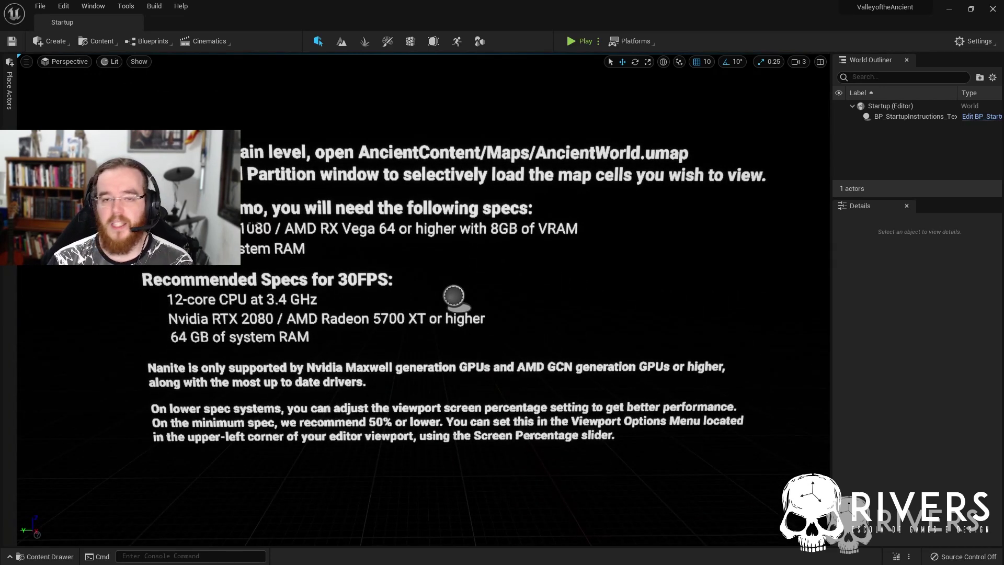
right_drag(454, 295, 479, 211)
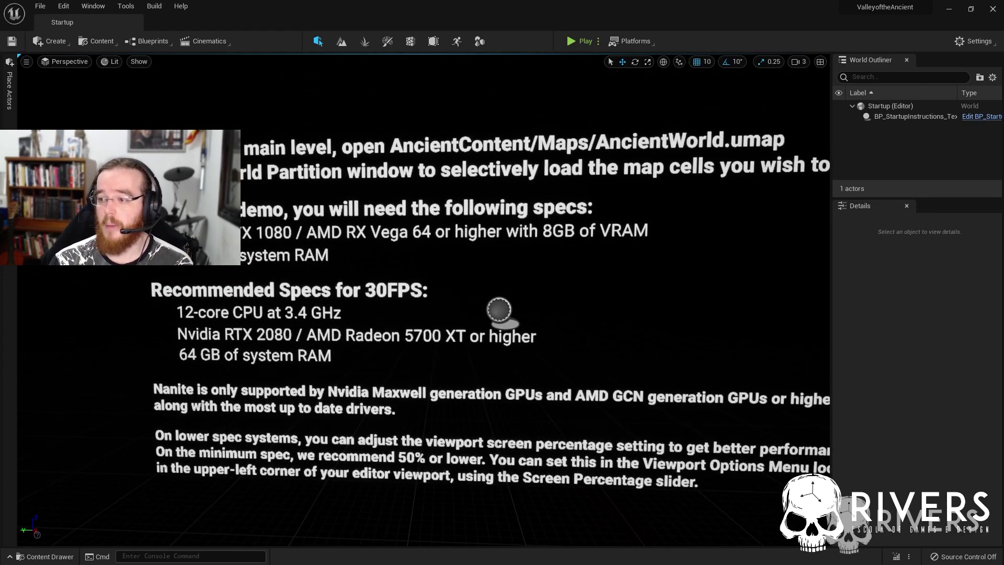
right_drag(230, 358, 230, 359)
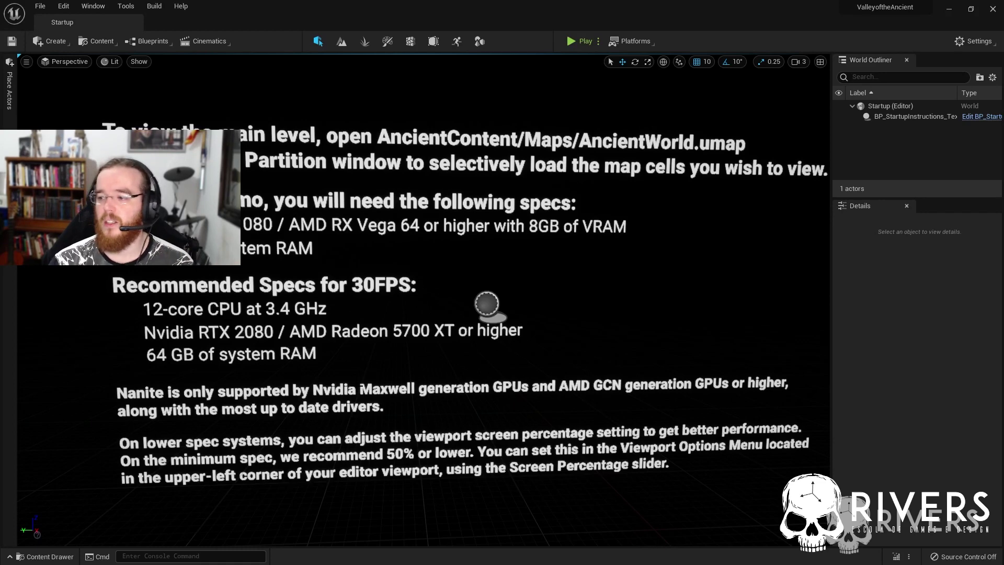
right_drag(231, 359, 231, 359)
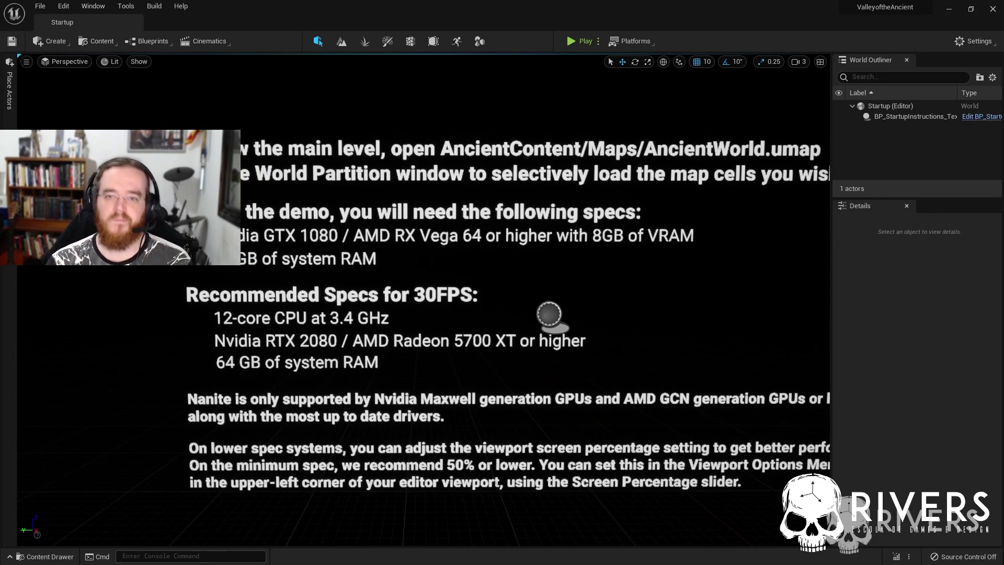
right_drag(231, 359, 230, 359)
Step: Filter the AncientContent folder to levels and open the AncientWorld map
key(ctrl+space)
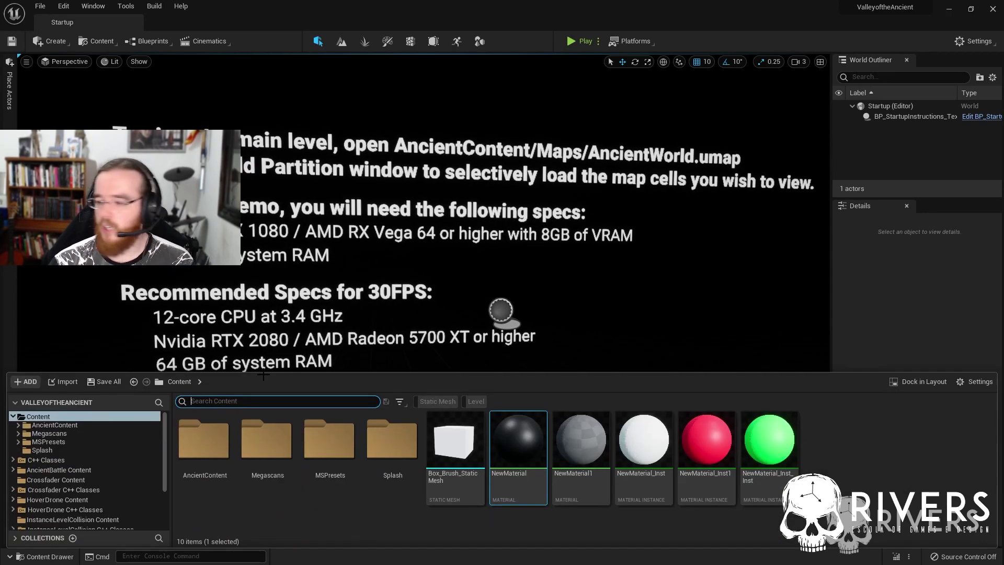
click(67, 424)
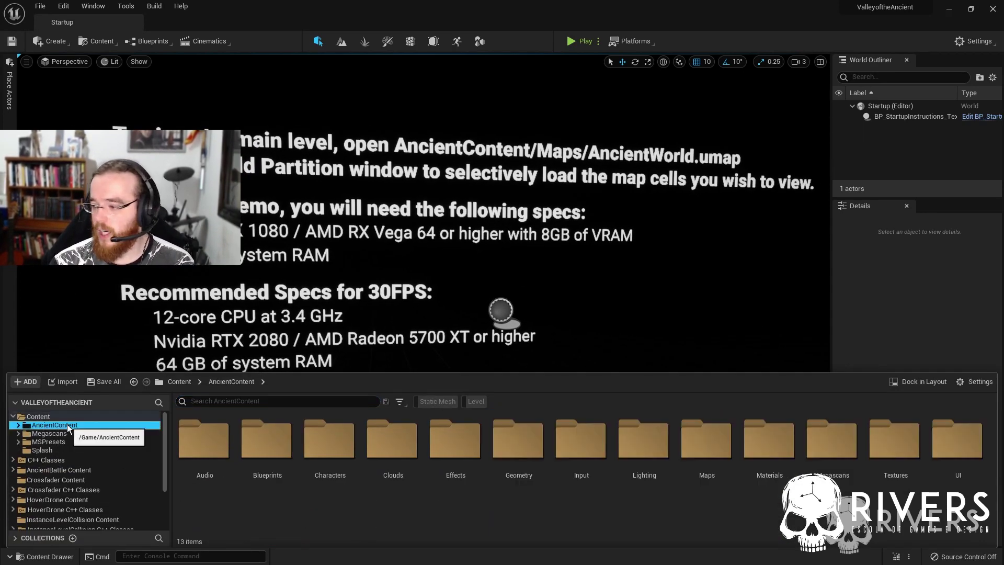
click(89, 417)
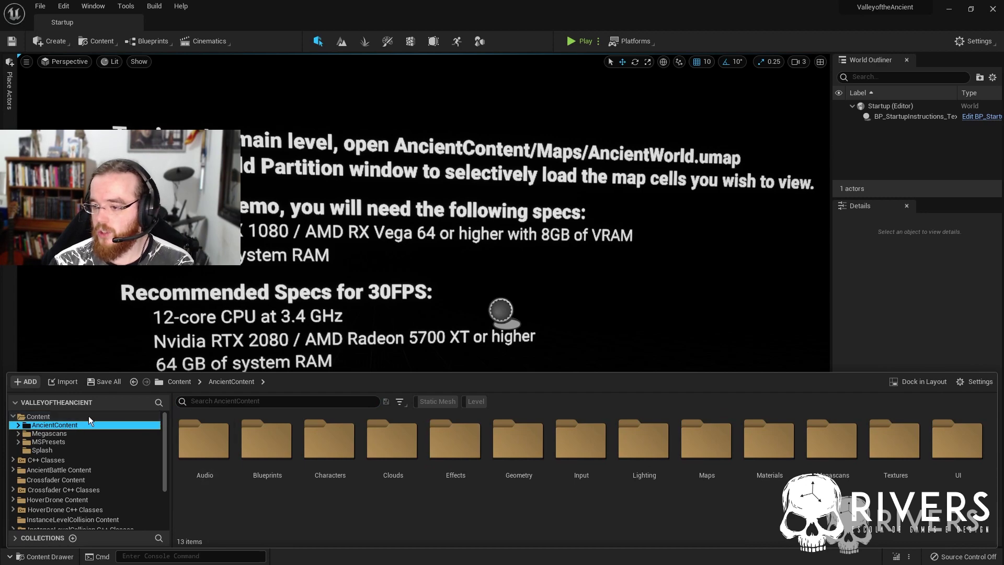
click(482, 403)
double_click(212, 441)
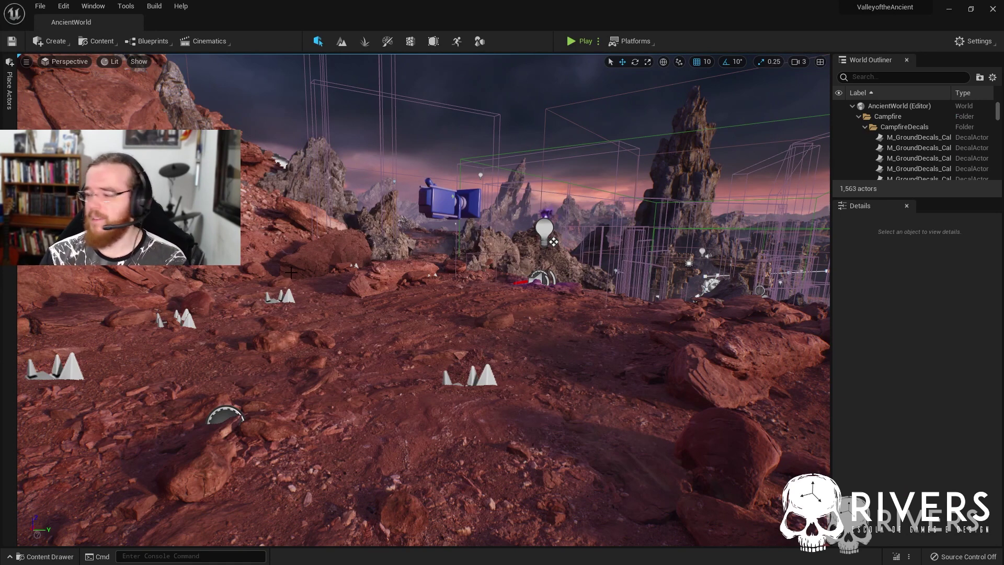
Step: Explore the AncientWorld valley, flying from the campfire area out over the rocky terrain
right_drag(258, 272, 372, 272)
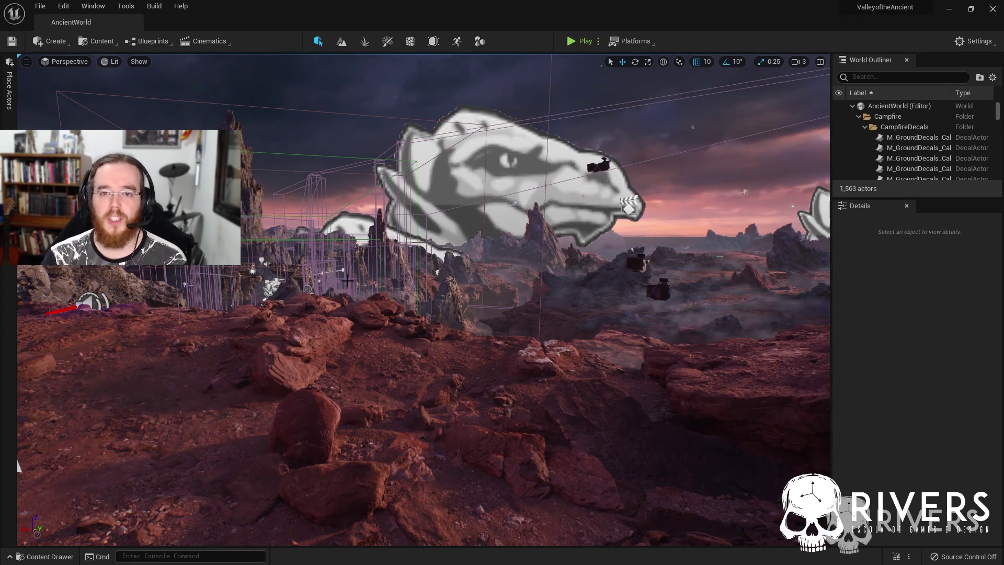
right_drag(348, 281, 180, 276)
key(w)
key(w)
key(w)
key(w)
right_drag(408, 246, 418, 279)
right_drag(598, 297, 533, 283)
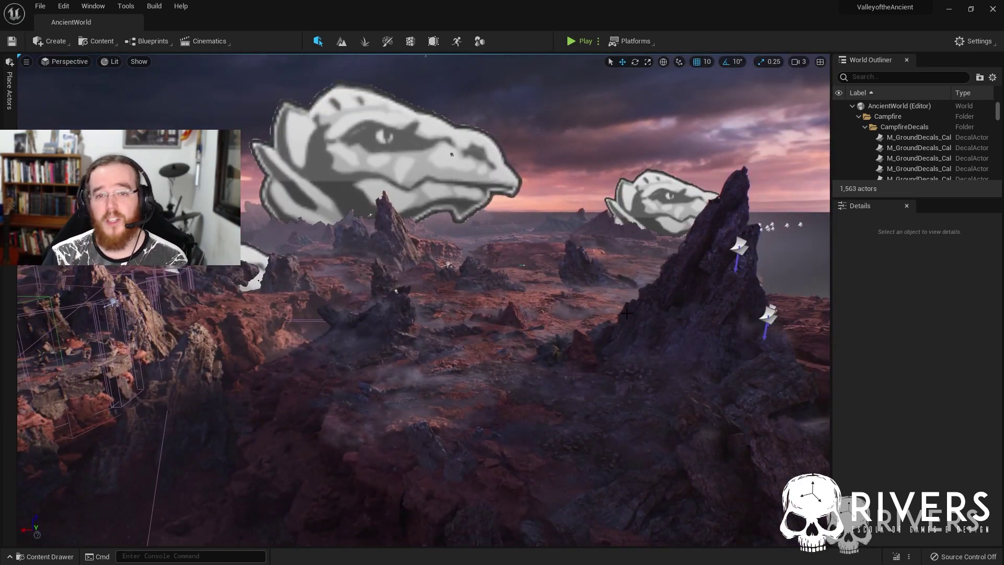
Step: Show the level in the Nanite Triangles visualization and examine the triangle density of the terrain at different distances
click(110, 62)
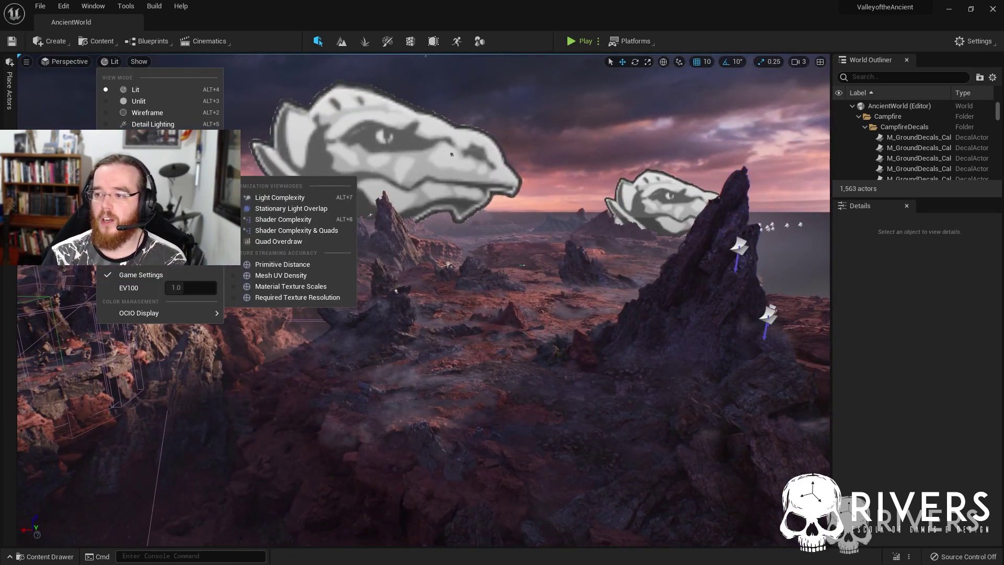
mouse_move(204, 251)
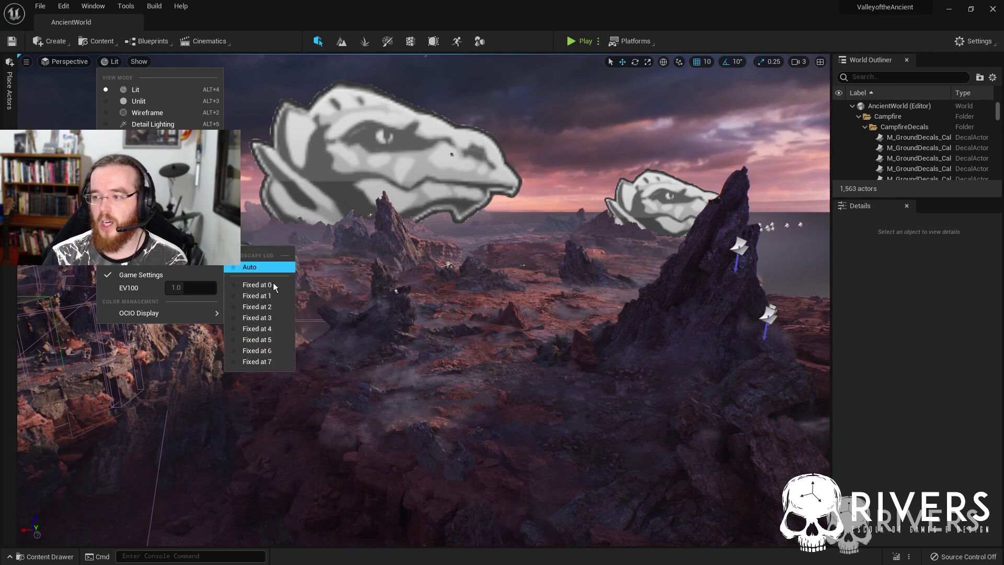
mouse_move(204, 220)
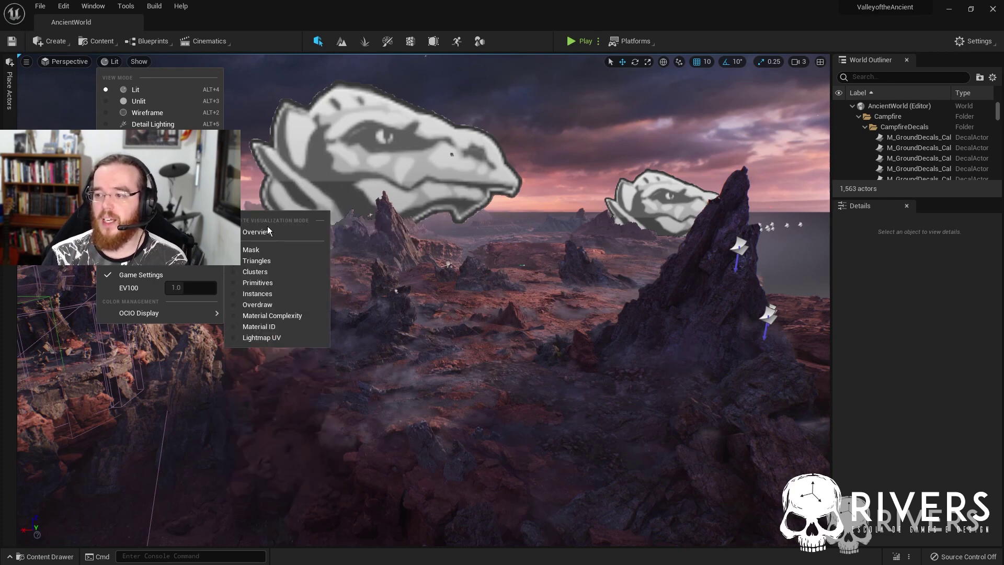
click(263, 263)
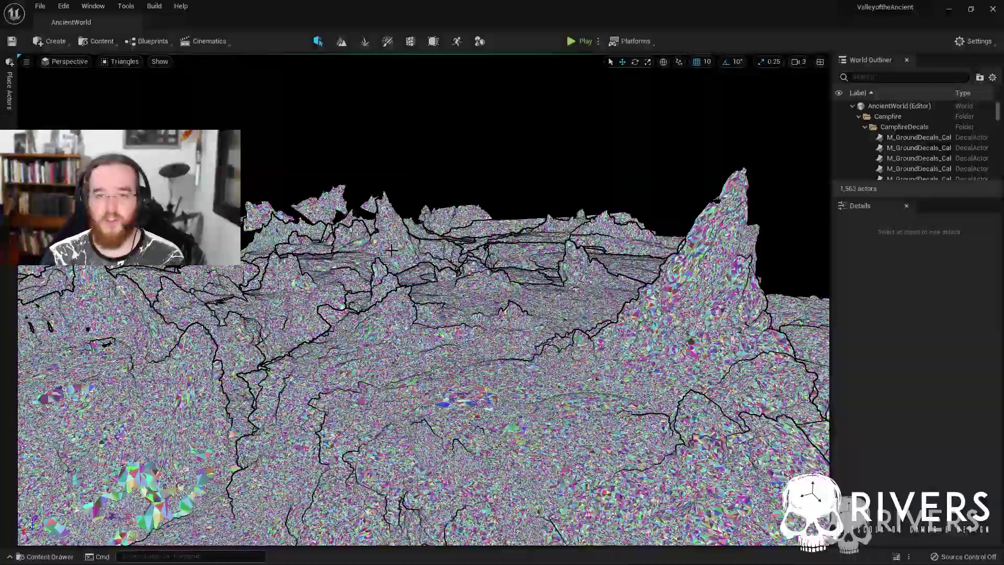
right_drag(393, 252, 505, 242)
key(w)
right_drag(418, 298, 343, 319)
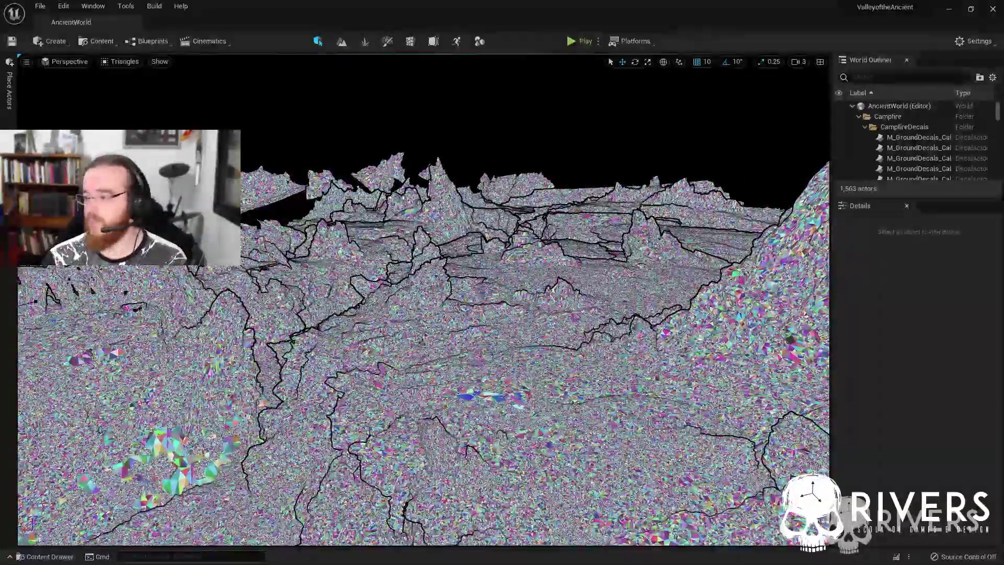
right_drag(471, 297, 474, 355)
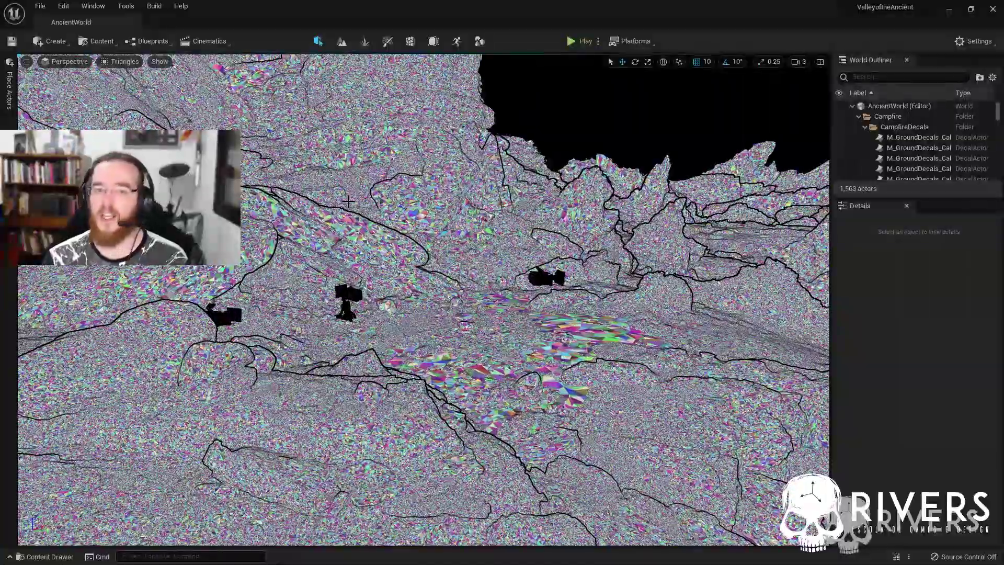
right_drag(348, 201, 348, 159)
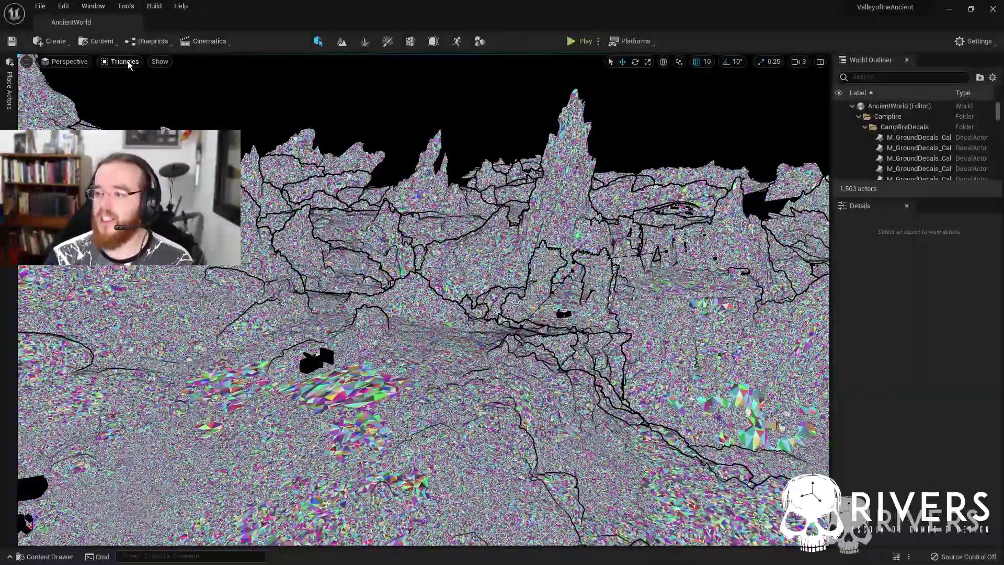
Step: Examine the terrain in the Nanite Clusters visualization and return the viewport to Lit mode
click(127, 61)
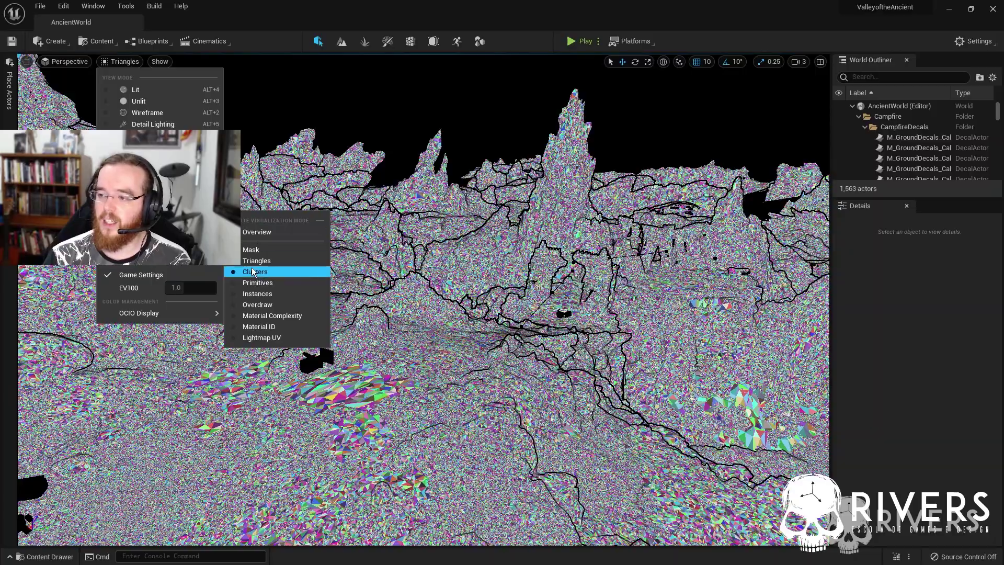
click(252, 272)
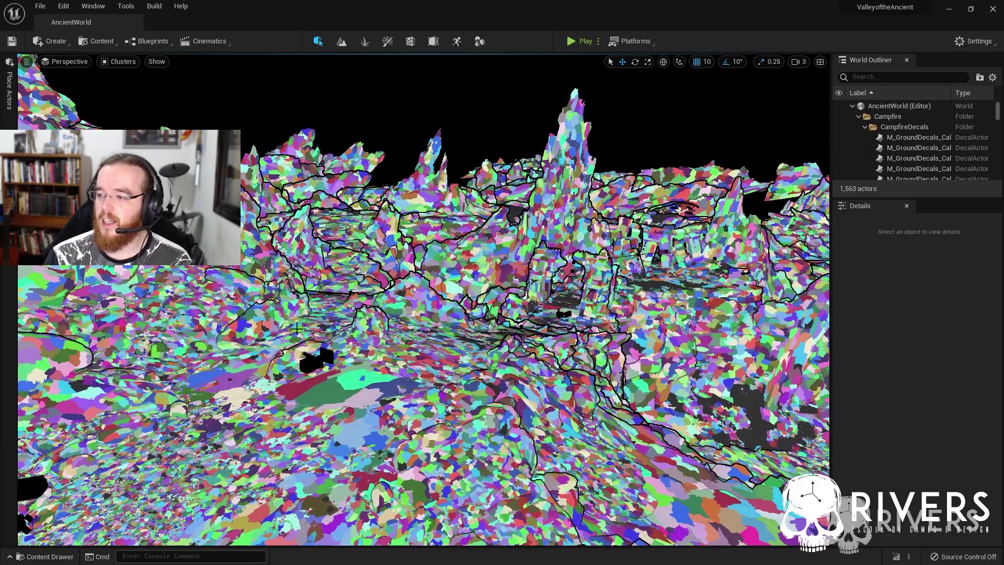
right_drag(297, 327, 282, 308)
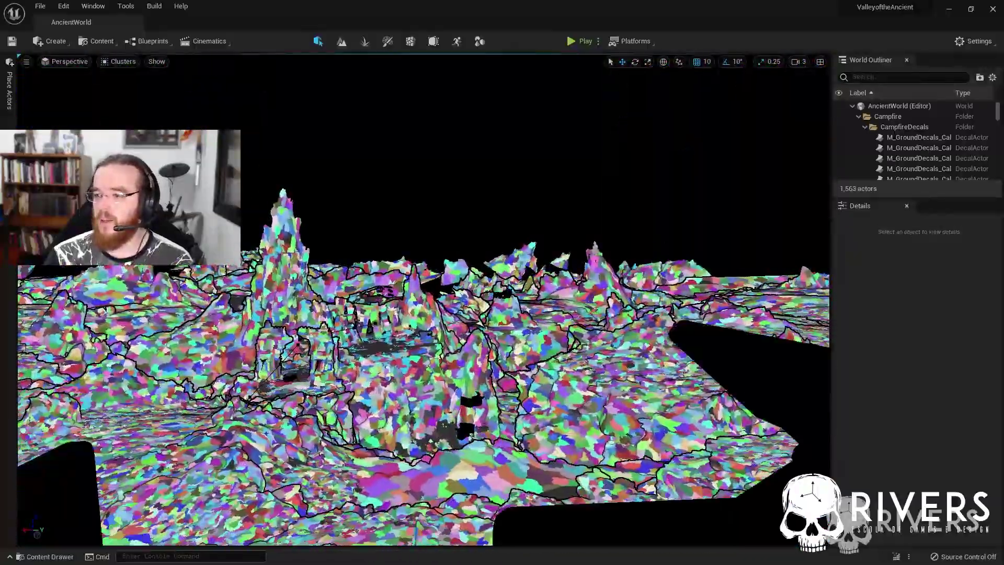
key(e)
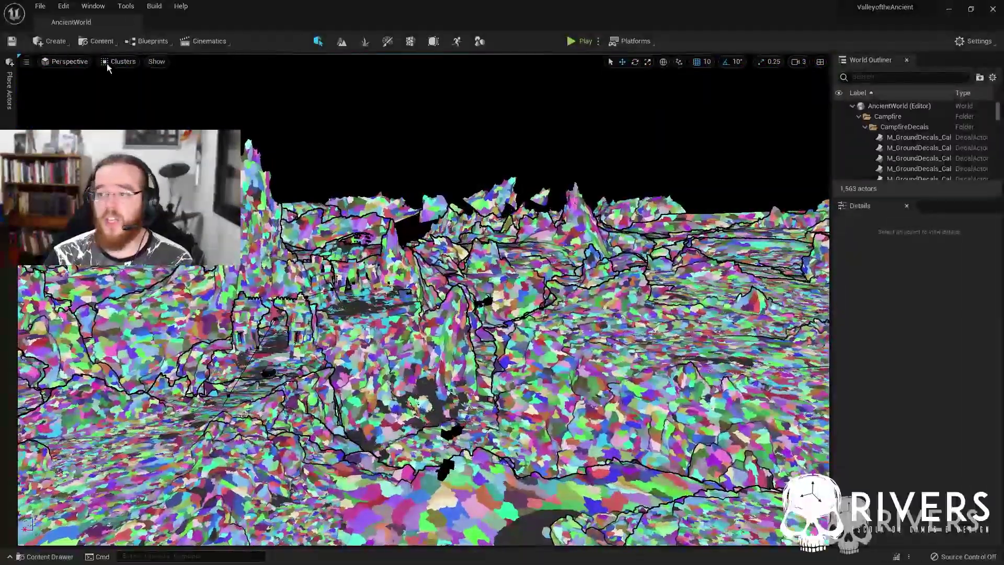
click(108, 65)
click(124, 89)
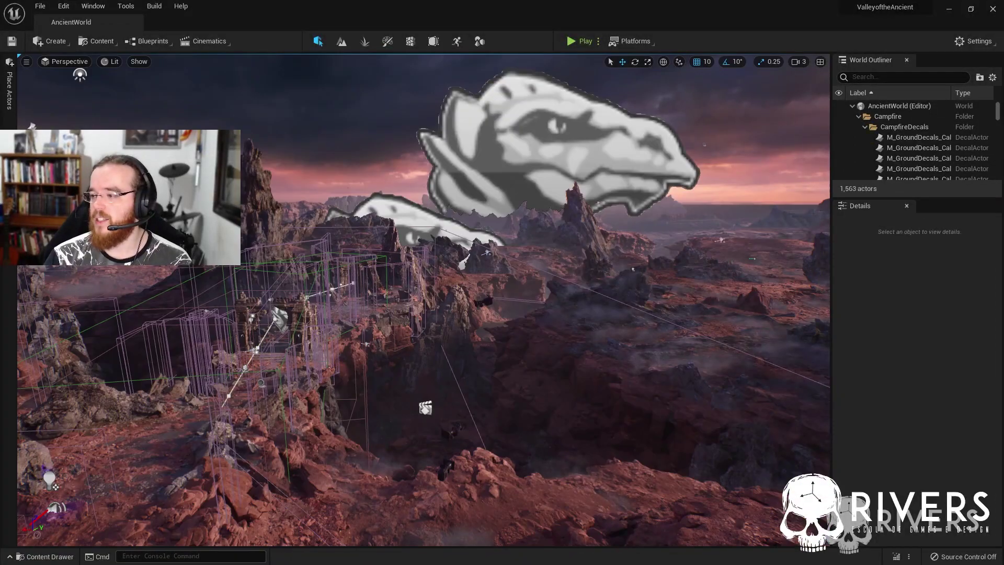
Step: Select a MASS_Ridge_M_02 rock formation in the level and locate its Blueprint asset in the project content
right_drag(366, 303, 607, 308)
click(450, 308)
right_drag(450, 309, 381, 309)
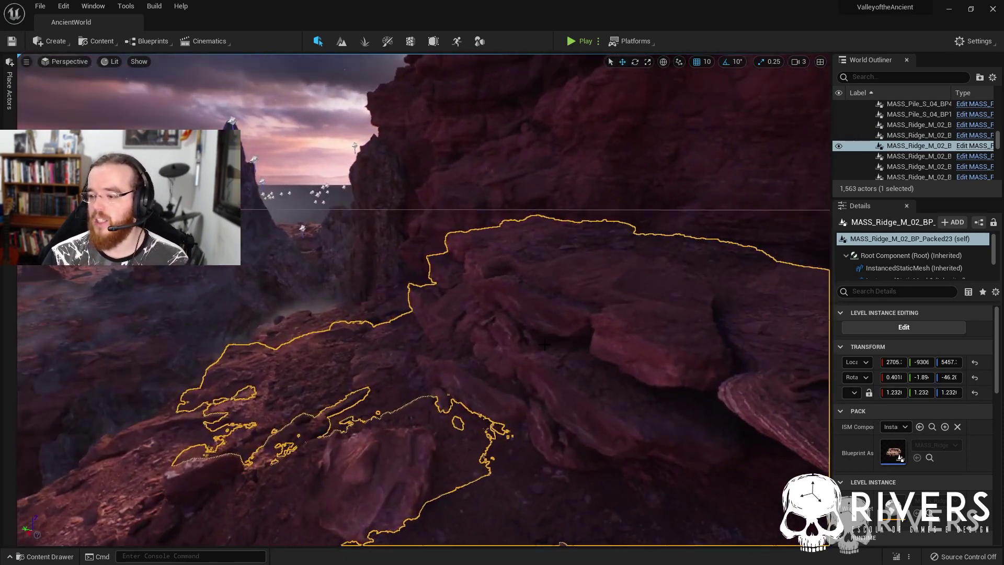
click(929, 458)
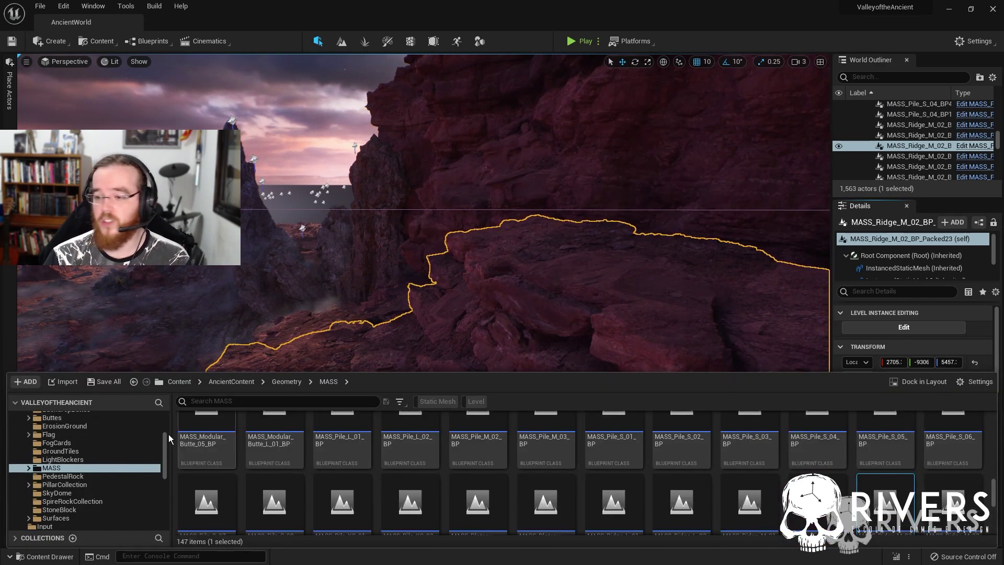
Step: Check the available asset actions for the ridge Blueprint and MASS_Plateau_XXL_01_Optimized_BP, and deselect the rock formation
right_click(897, 495)
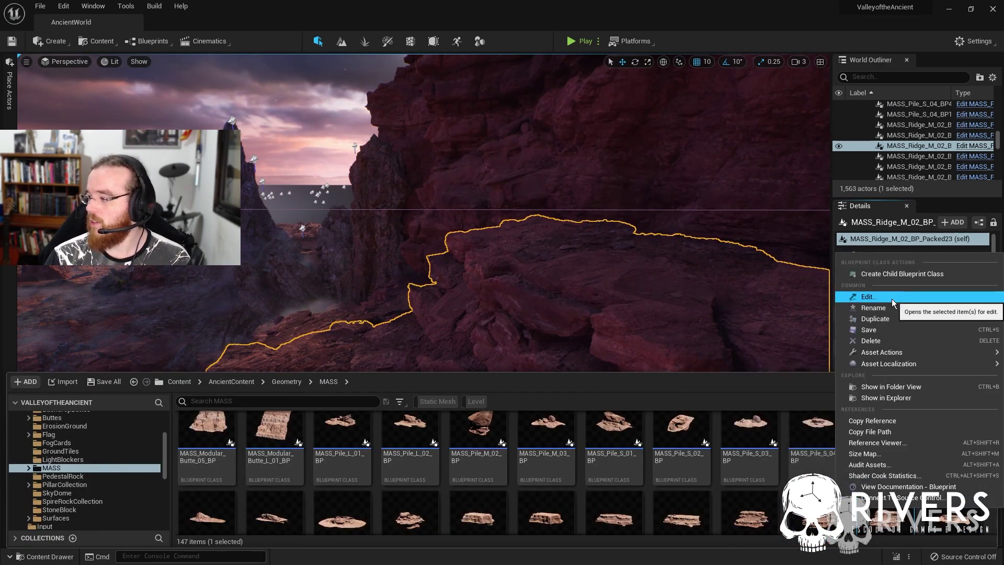
mouse_move(889, 364)
scroll(467, 486, down, 2)
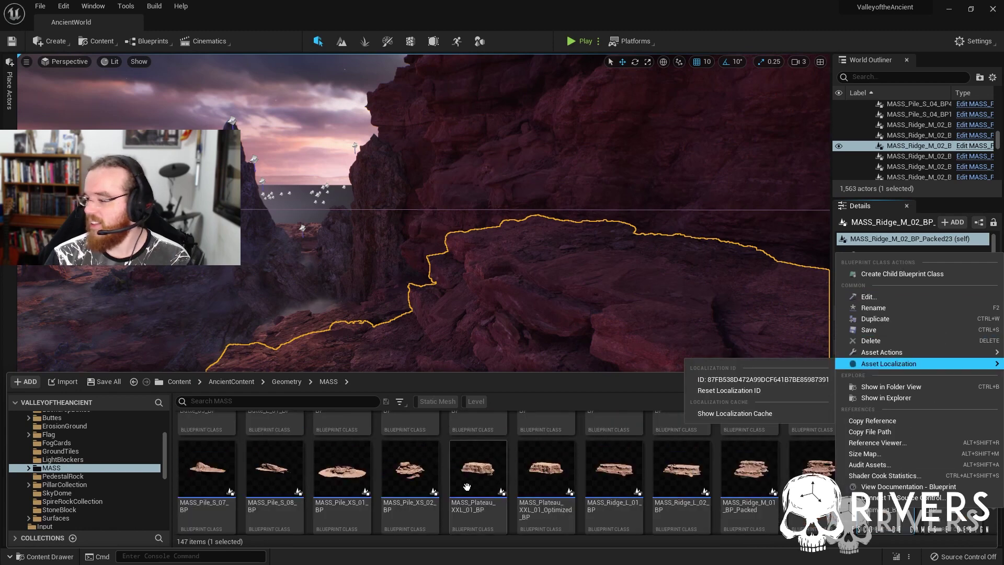
right_click(528, 473)
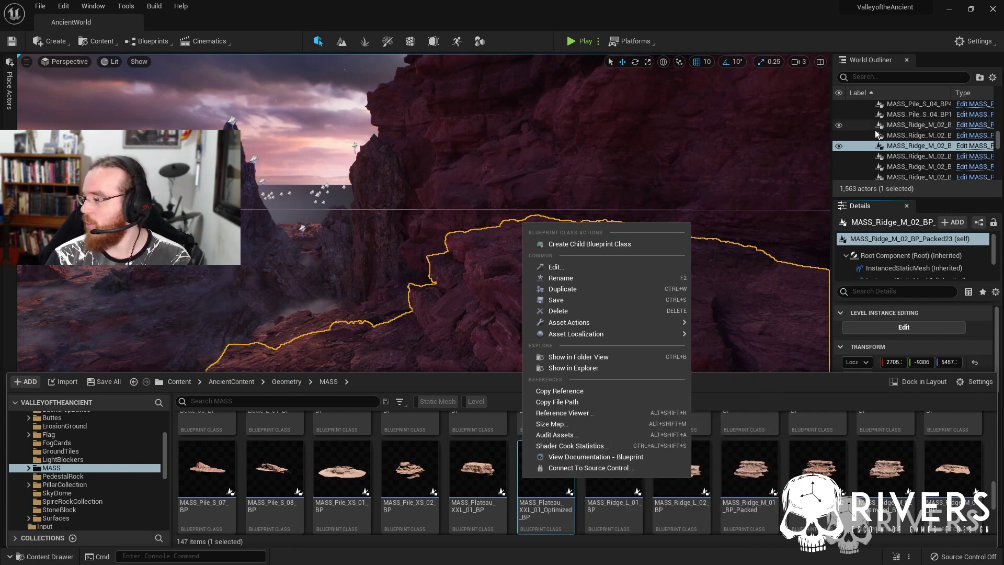
click(926, 152)
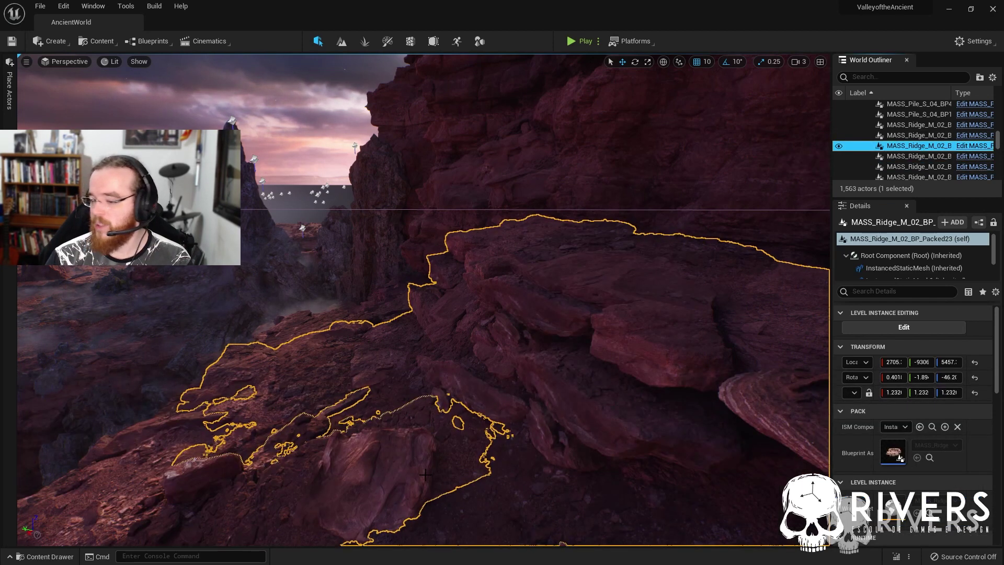
key(Escape)
Step: Filter the Content folder to static meshes and show the Nanite enable and disable options for MASS_Boulders_L_03_BP_Collider
right_drag(348, 416, 304, 413)
key(ctrl+space)
scroll(84, 462, up, 5)
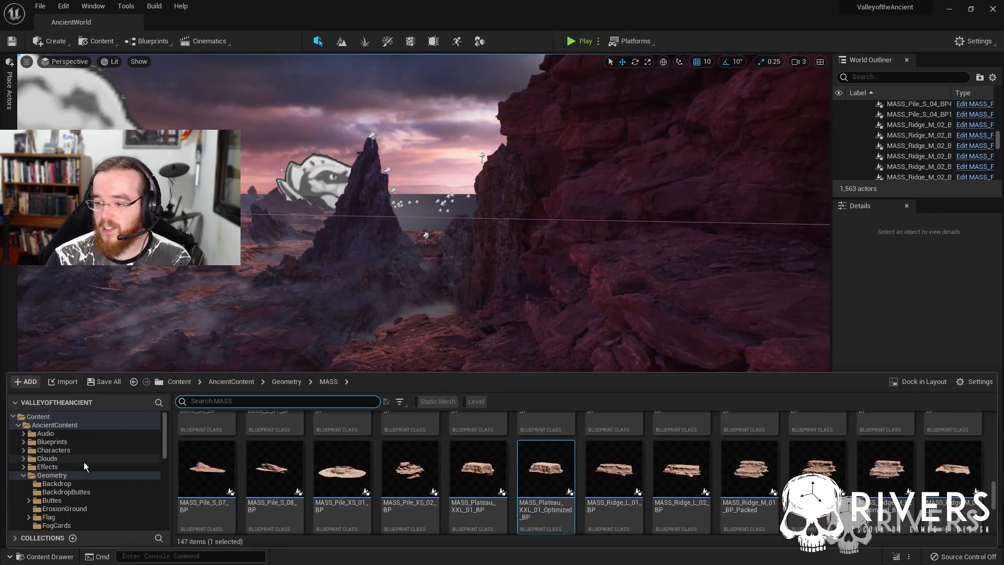
click(55, 416)
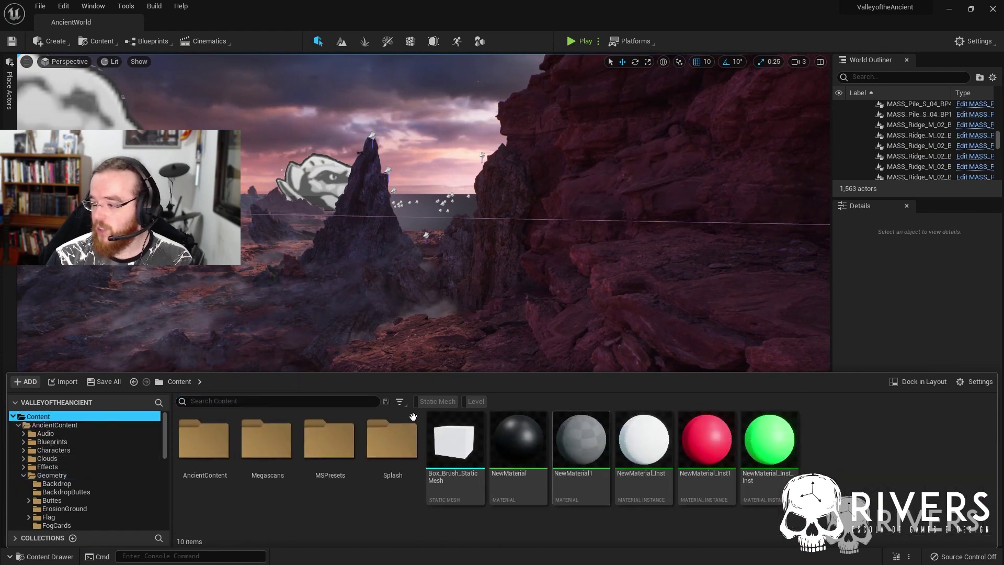
click(439, 401)
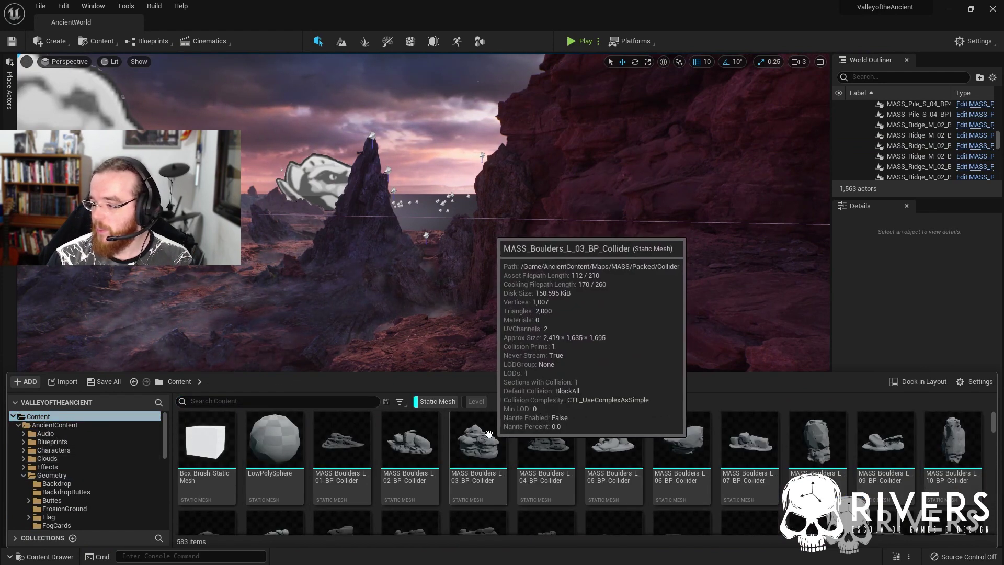
right_click(465, 447)
mouse_move(574, 122)
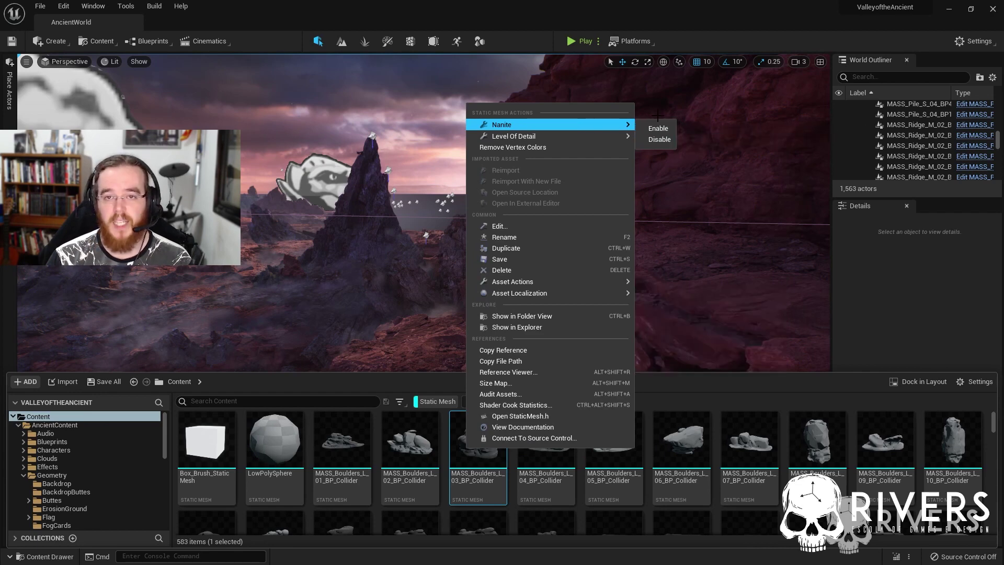
click(567, 14)
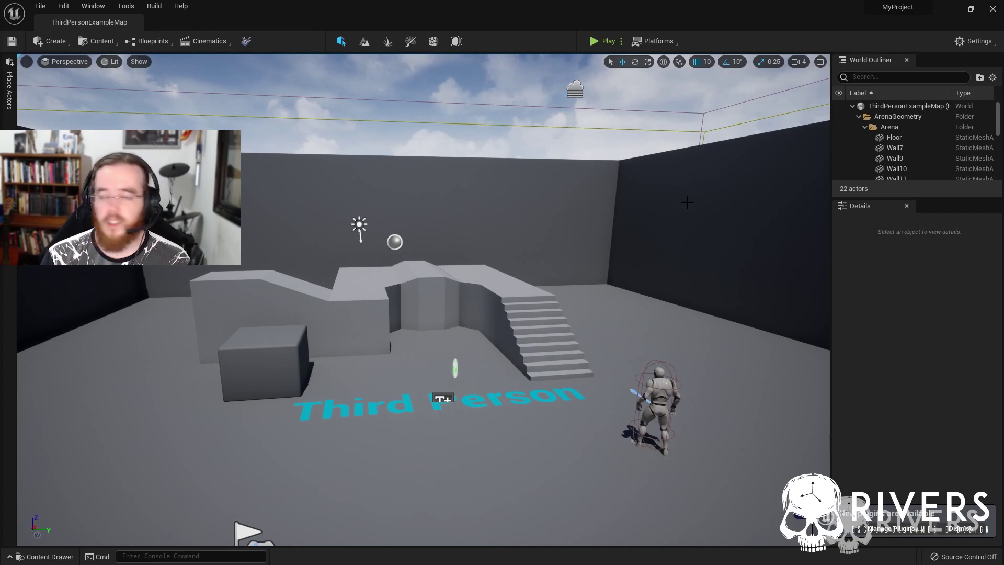
right_drag(702, 230, 667, 235)
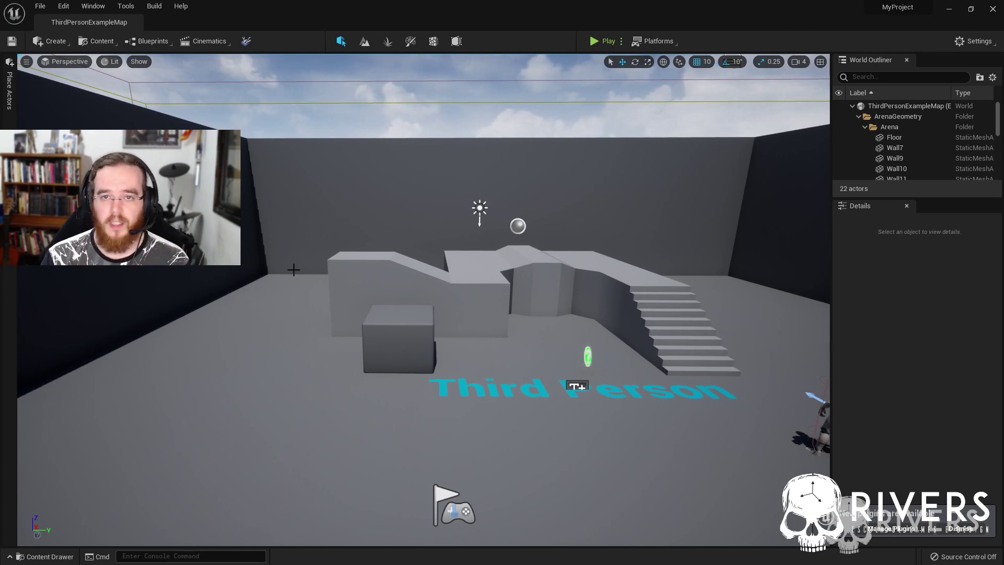
right_drag(320, 280, 321, 280)
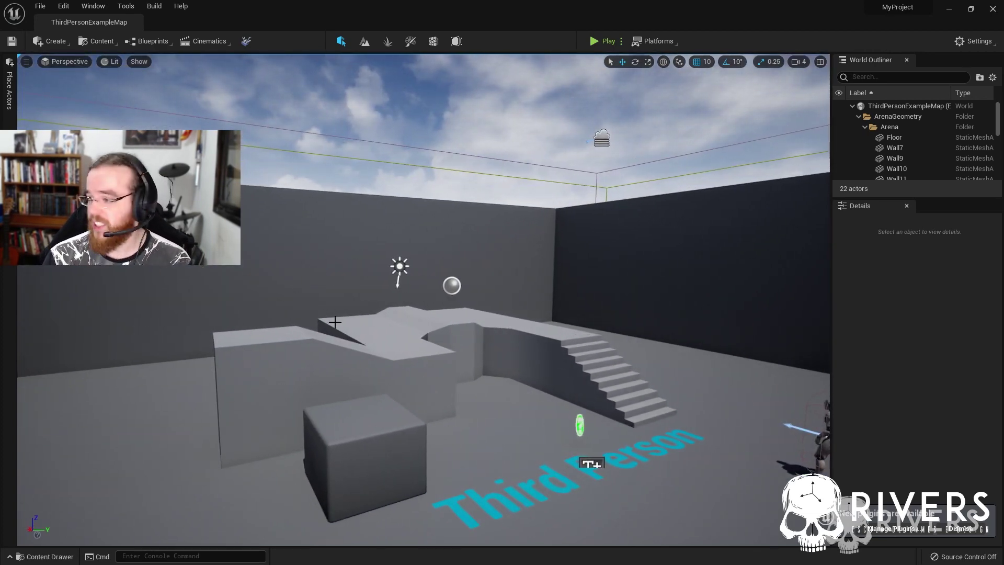
right_drag(335, 321, 390, 336)
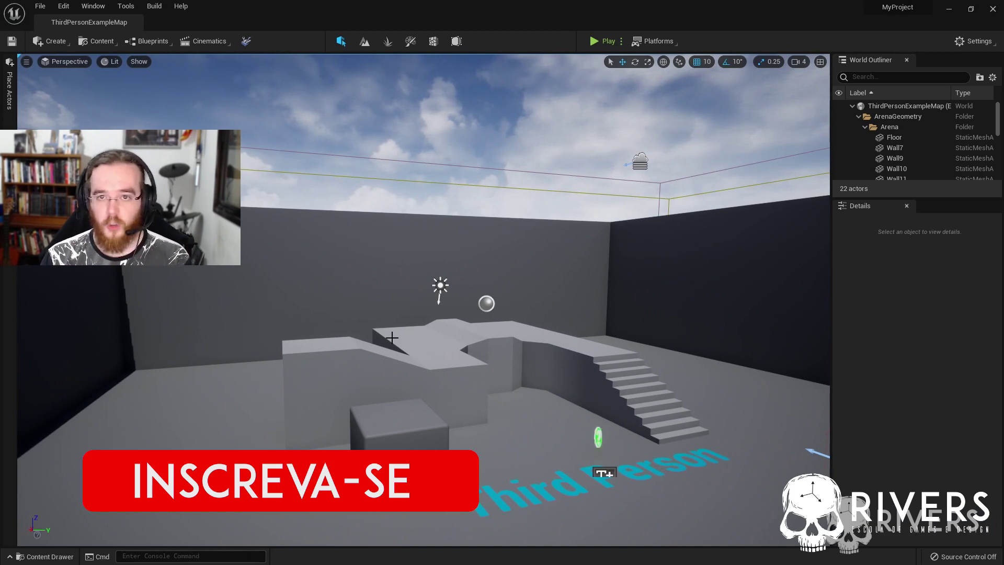
right_drag(349, 289, 340, 296)
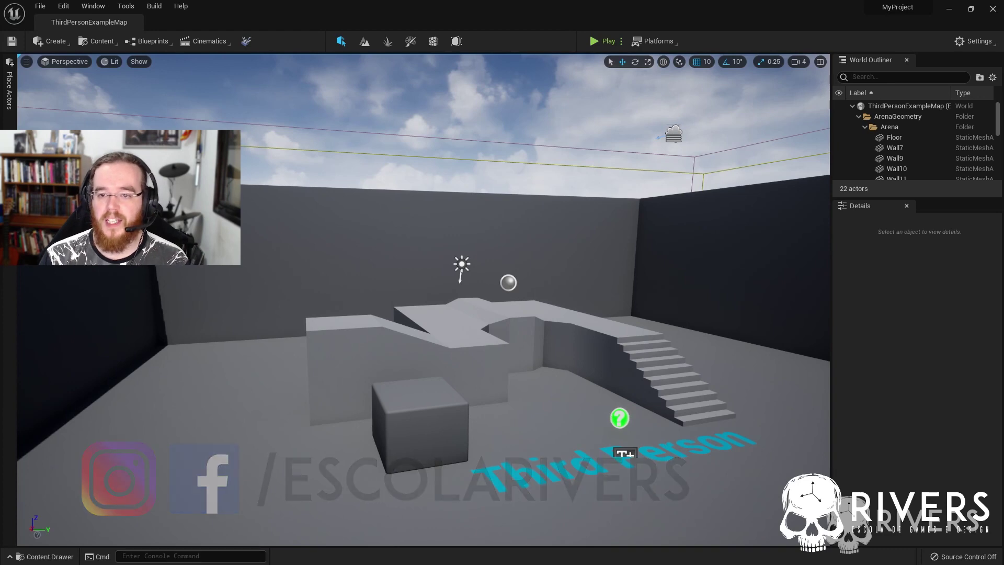
mouse_move(417, 356)
right_down()
mouse_move(445, 365)
mouse_move(420, 362)
right_up()
right_drag(301, 268, 314, 277)
Step: Open Quixel Bridge in the Third Person project and browse its 3D Assets category
click(103, 43)
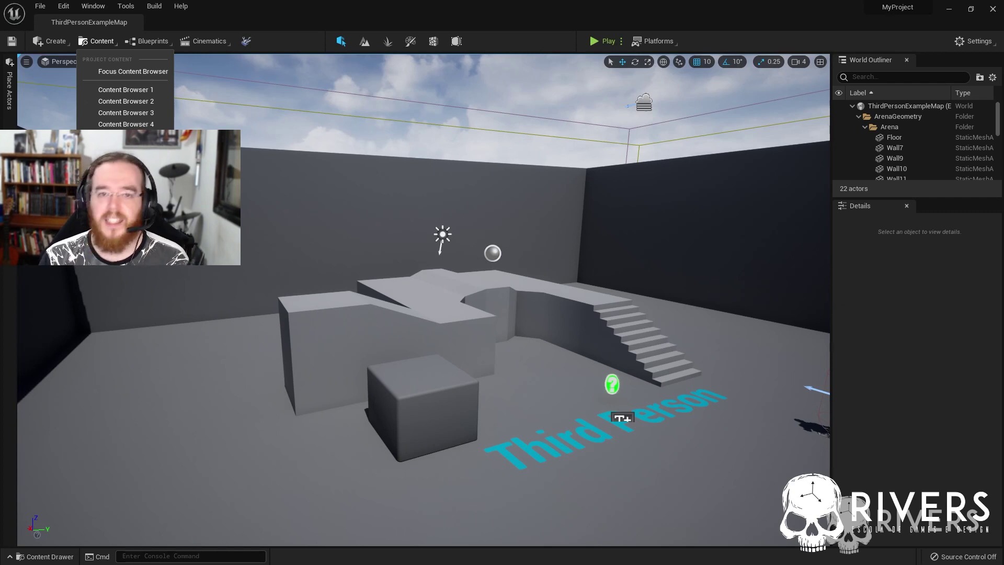
click(97, 41)
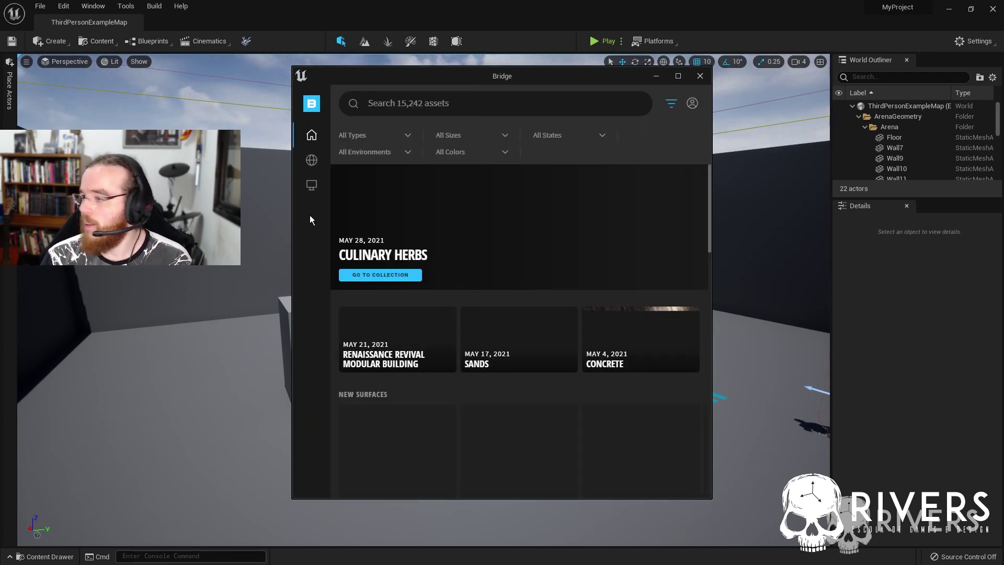
mouse_move(341, 184)
click(361, 124)
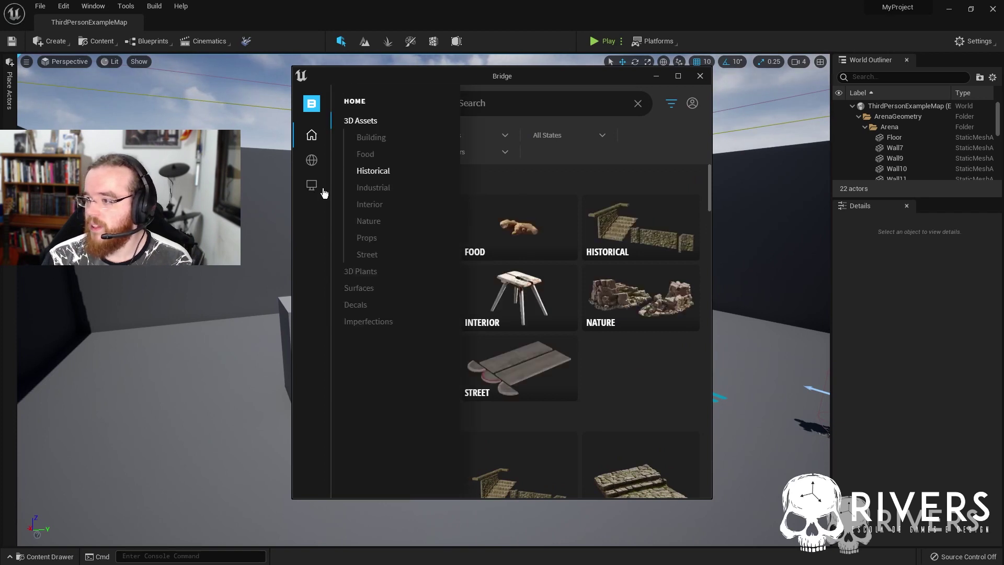
Step: Show the locally downloaded assets in Bridge and close the Bridge window
click(312, 185)
click(373, 137)
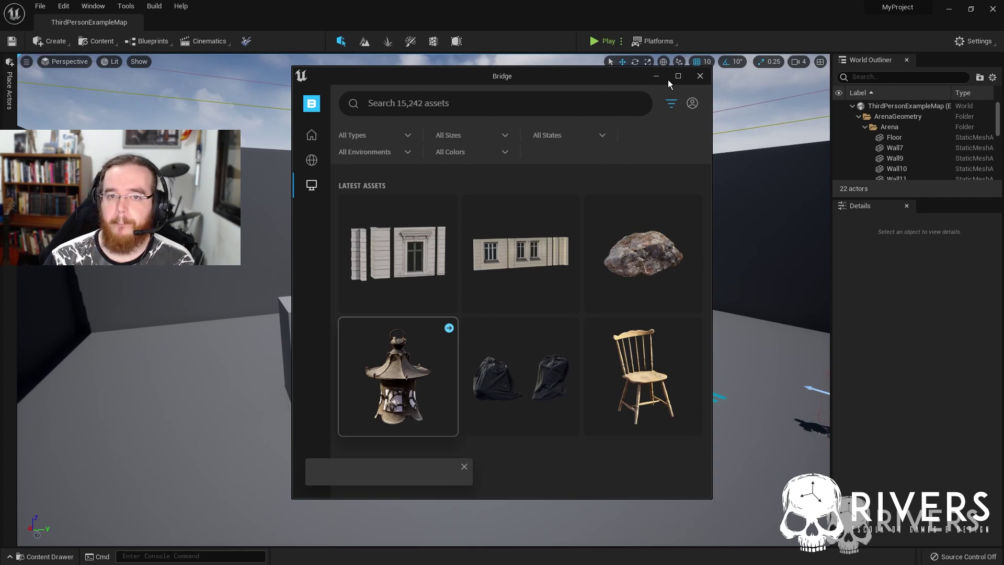
click(700, 75)
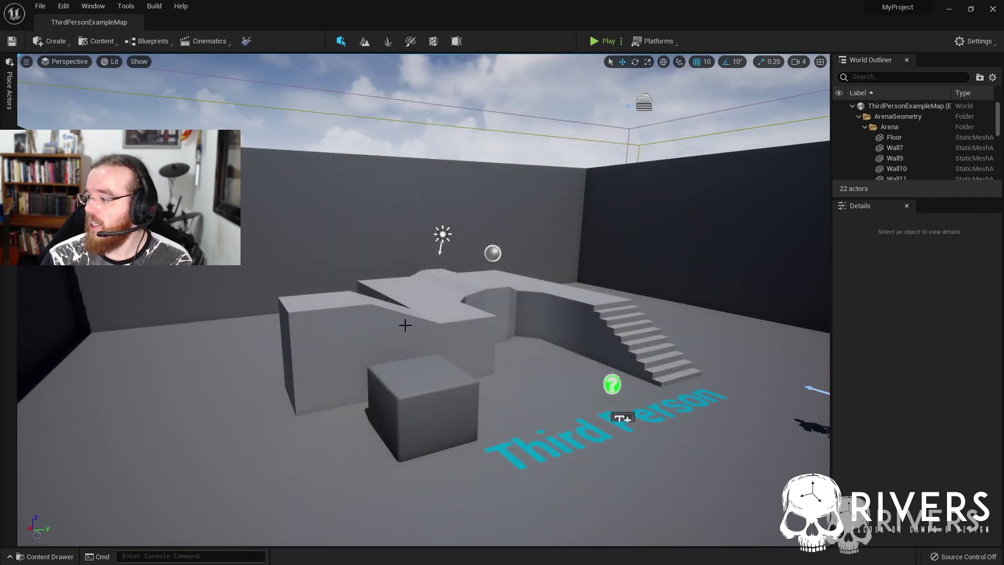
Step: Turn on the frame rate display in the level viewport
click(32, 73)
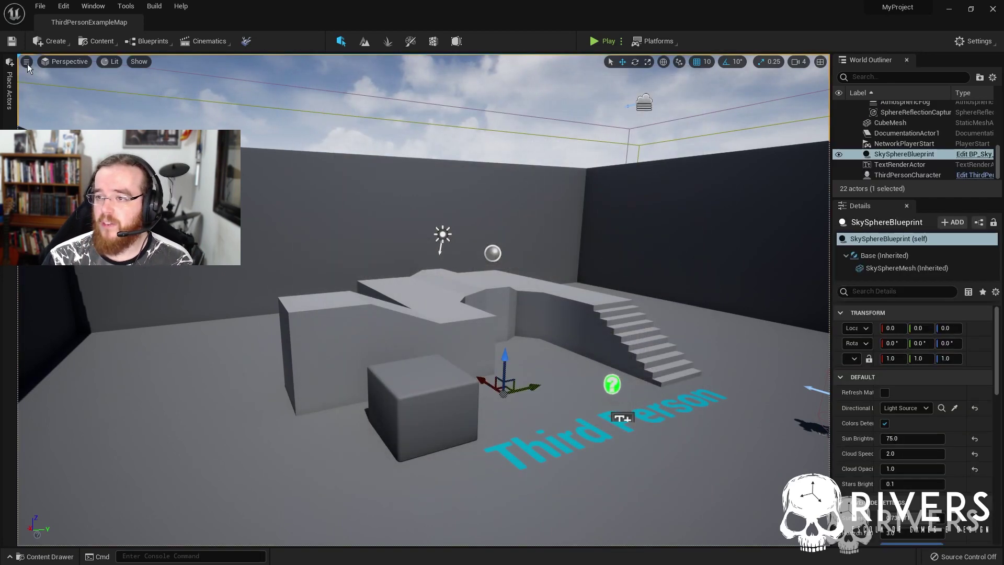
click(26, 61)
click(78, 109)
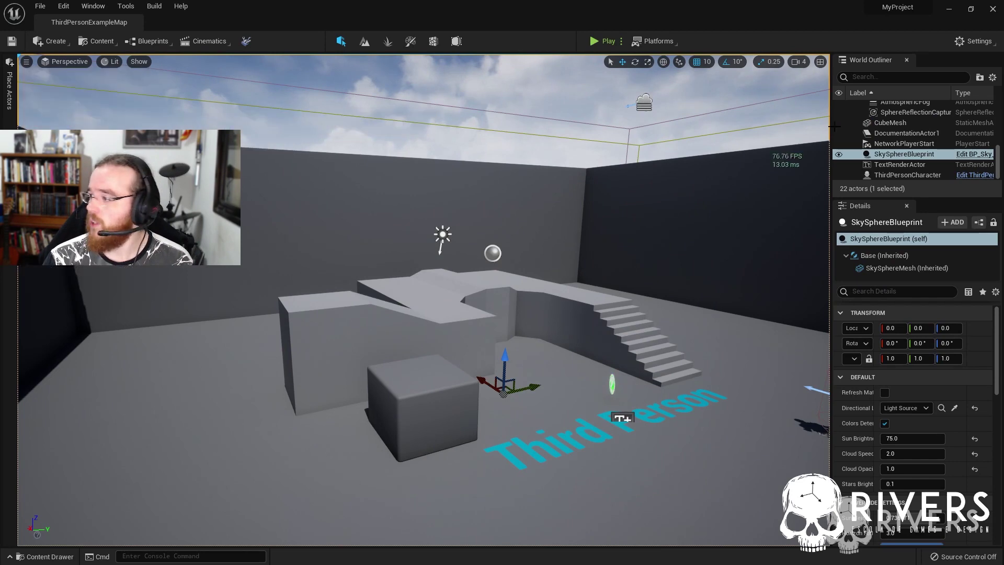
Step: Open the S_Japanese_Lantern_vfvjddova_high_Var1 static mesh to check its Nanite settings, and close its editor
right_drag(699, 135, 524, 232)
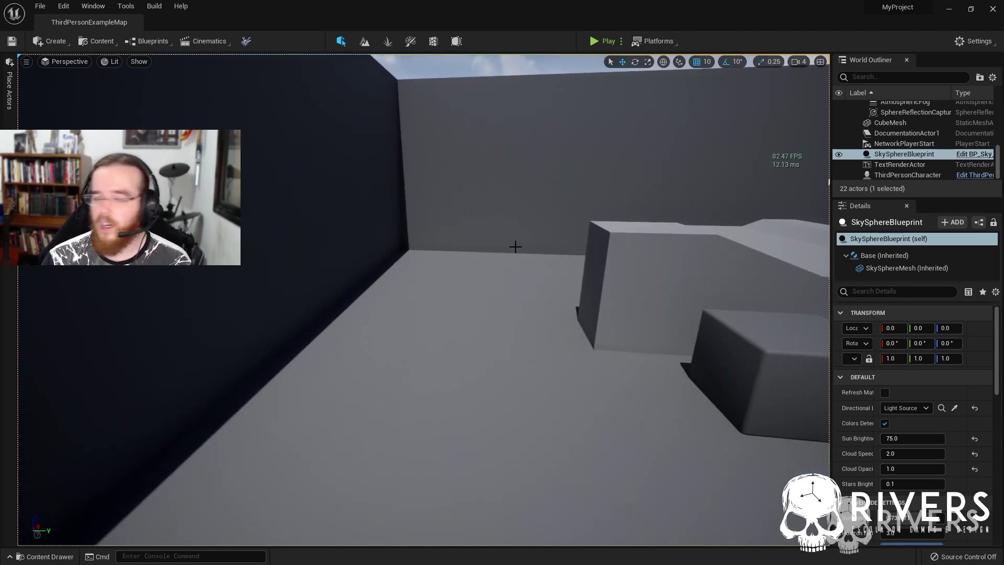
mouse_move(444, 283)
right_down()
mouse_move(453, 286)
mouse_move(444, 283)
right_up()
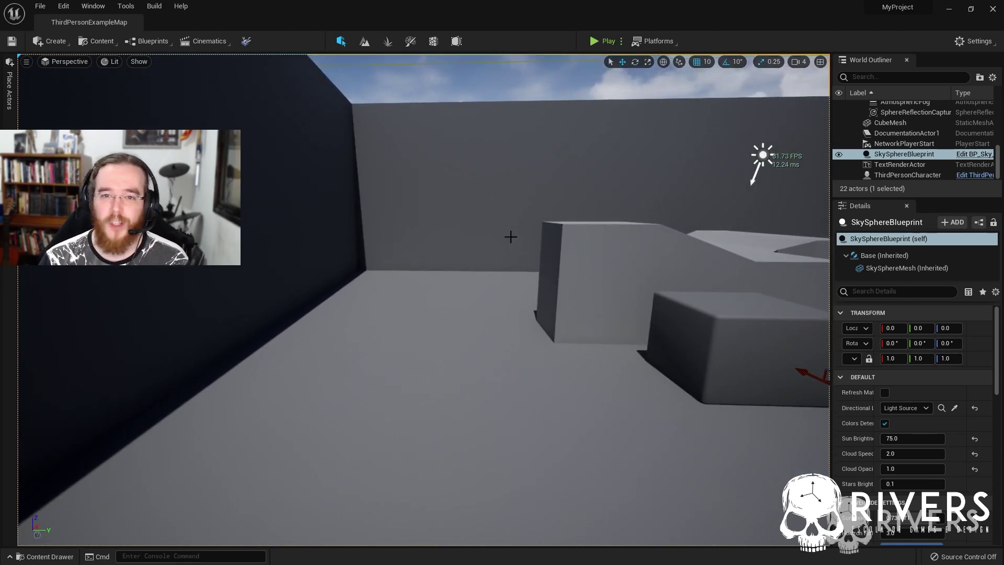
key(ctrl+space)
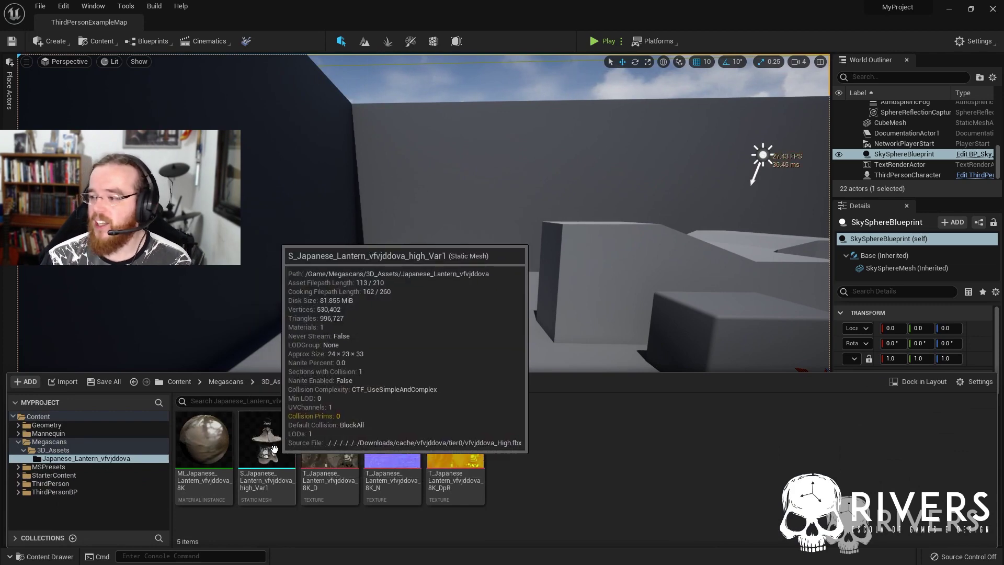
double_click(274, 449)
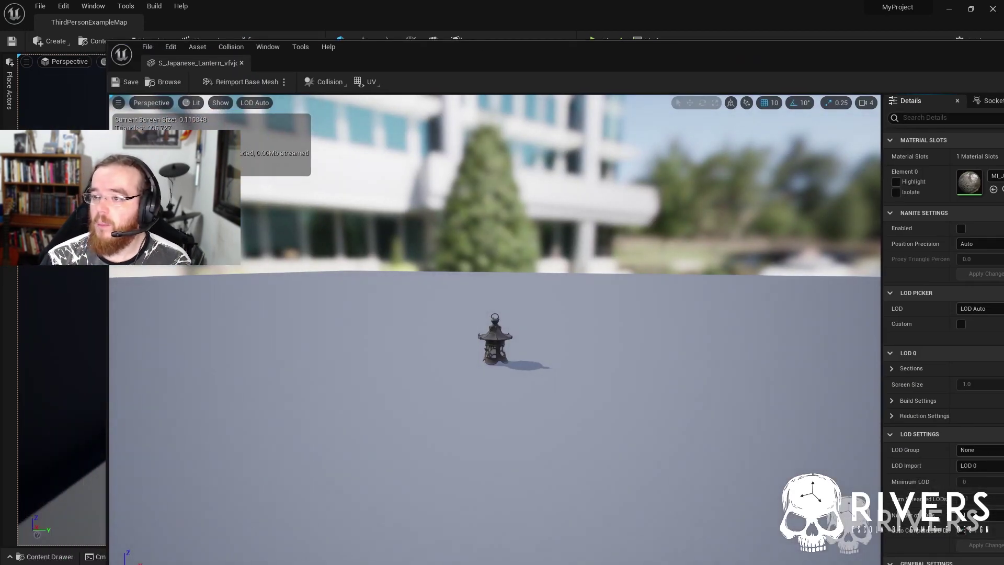
click(241, 62)
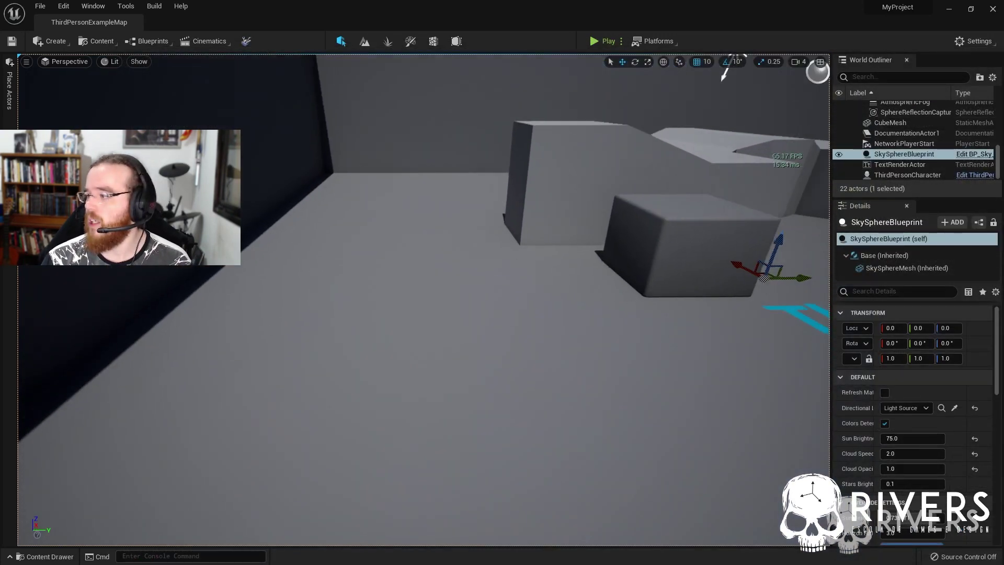
Step: Place the Japanese lantern mesh on the open floor near the dark side wall and scale it uniformly to 5.5
key(ctrl+space)
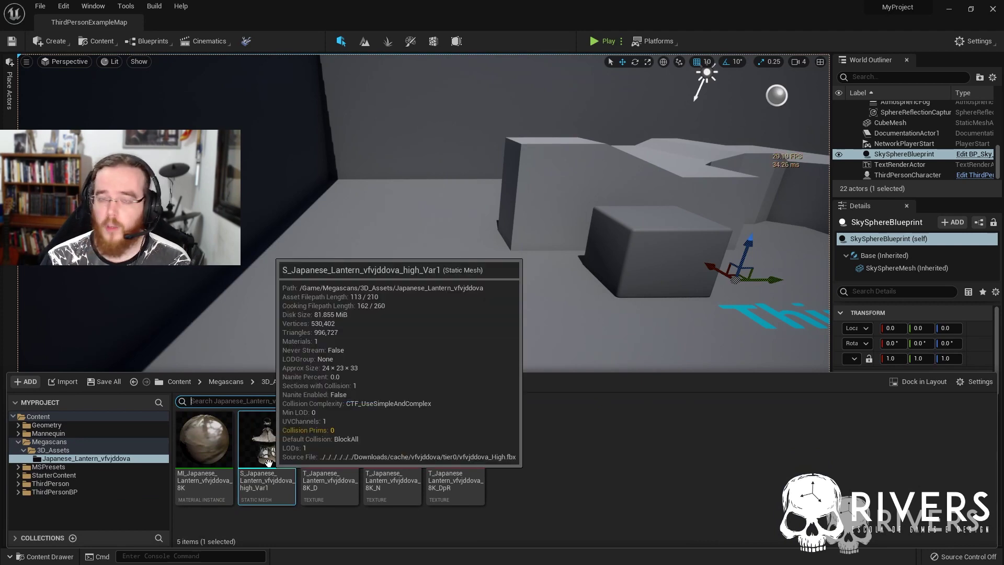
drag(268, 462, 346, 302)
key(r)
key(w)
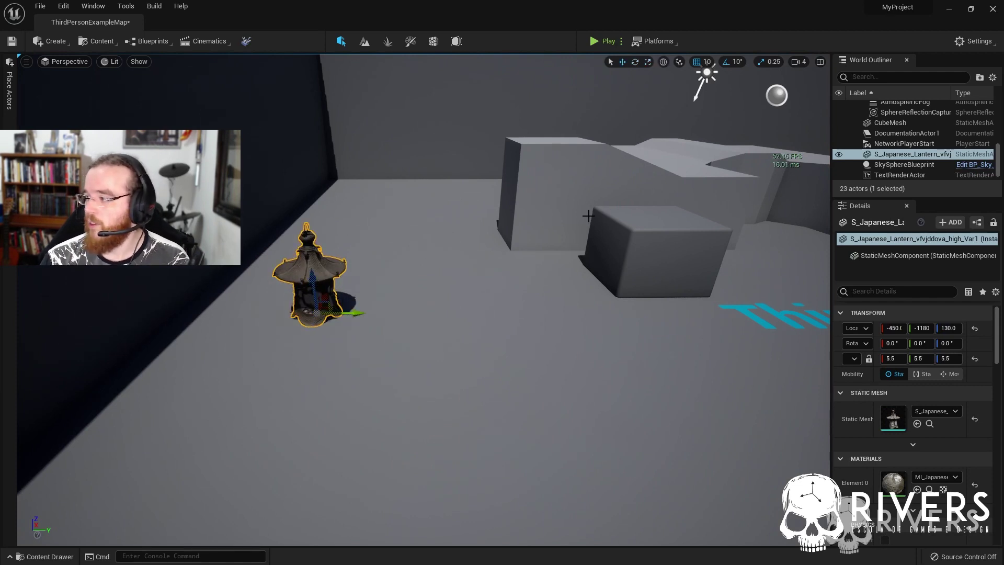
Step: Duplicate the lantern along Y into a row of four, and copy that row forward to X -660
alt+drag(355, 312, 589, 329)
ctrl+click(477, 274)
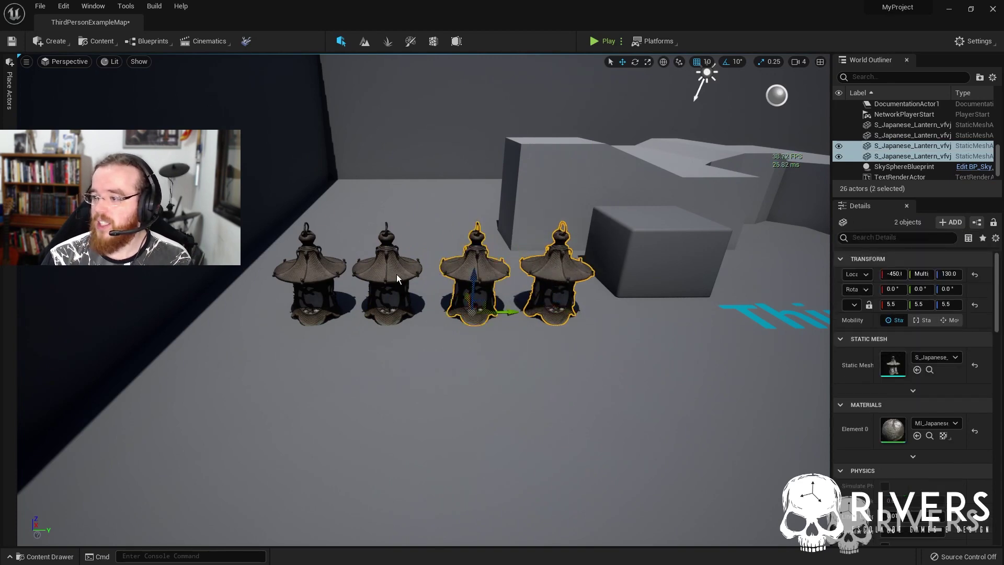
ctrl+click(397, 279)
ctrl+click(337, 274)
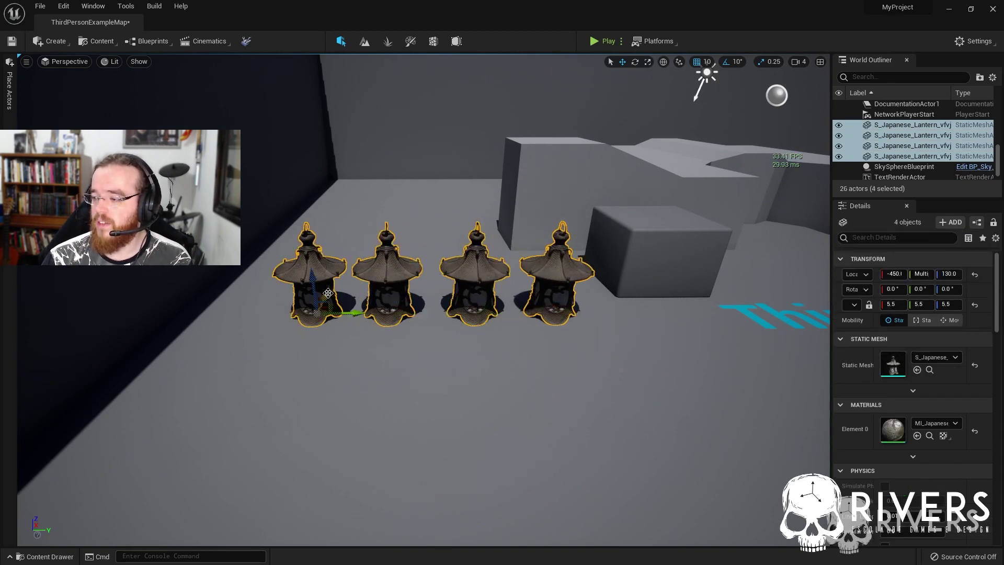
alt+drag(327, 293, 291, 358)
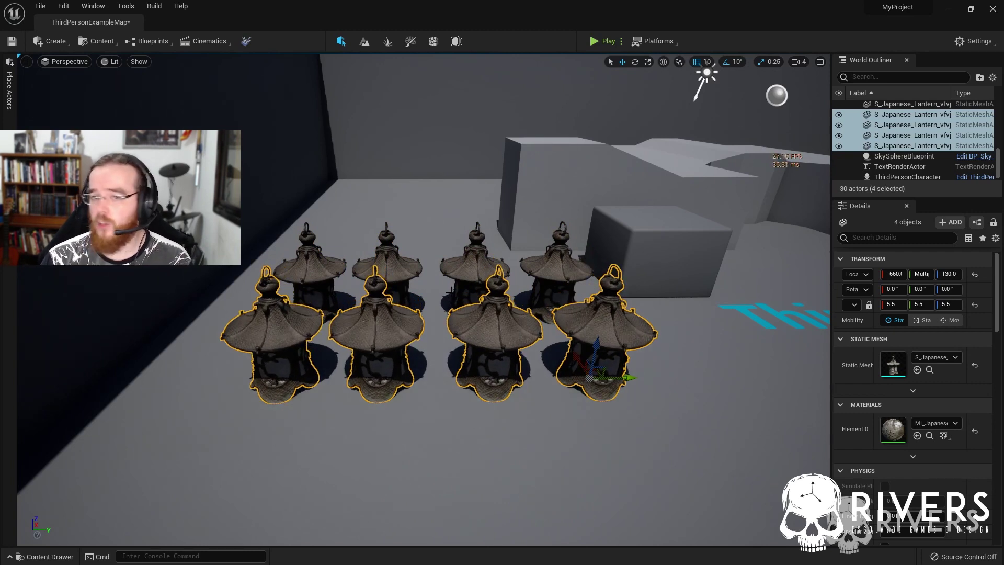
Step: Locate the lanterns' static mesh in the project content and enable Nanite on it
key(ctrl+b)
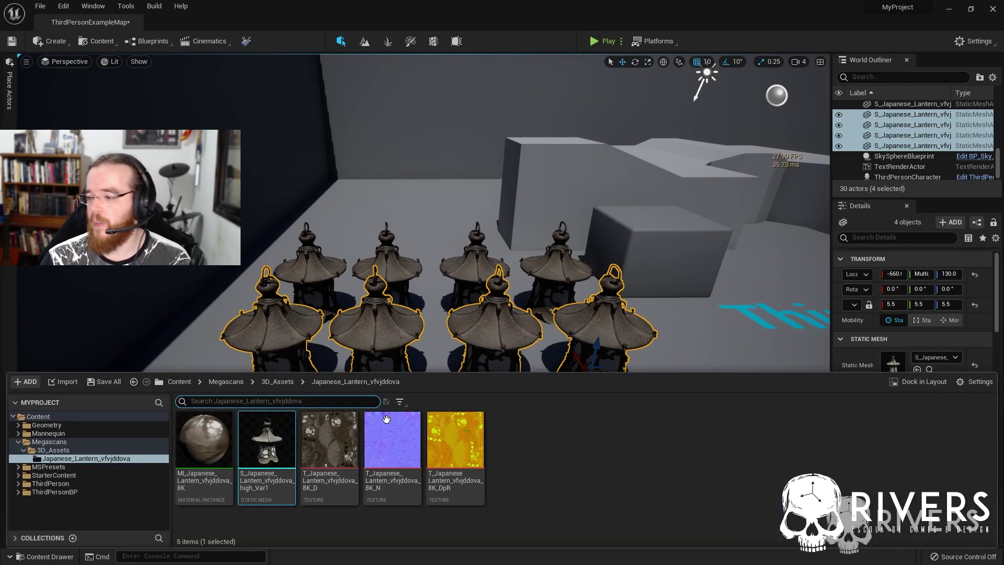
right_click(274, 444)
mouse_move(411, 119)
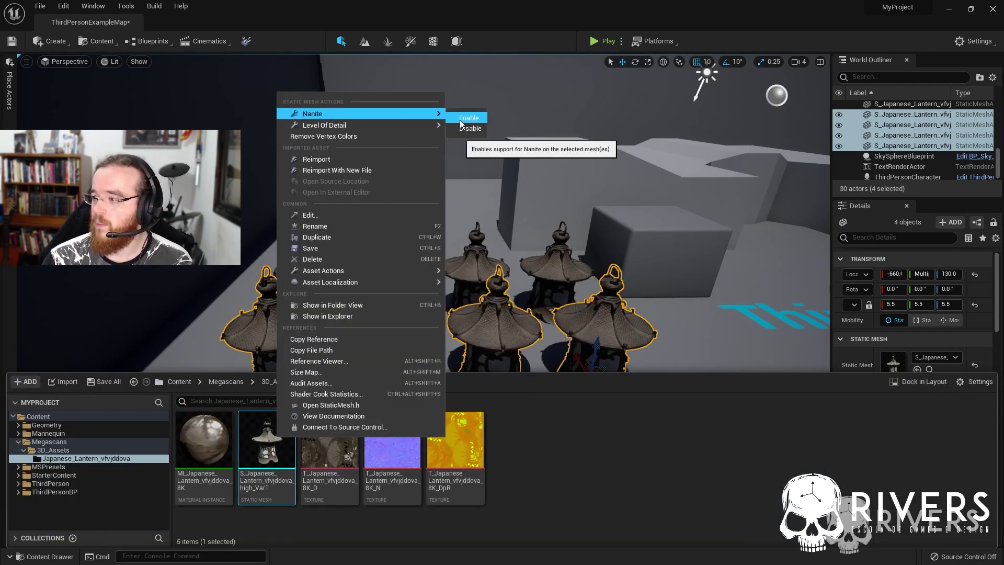
click(467, 117)
right_drag(731, 277, 740, 280)
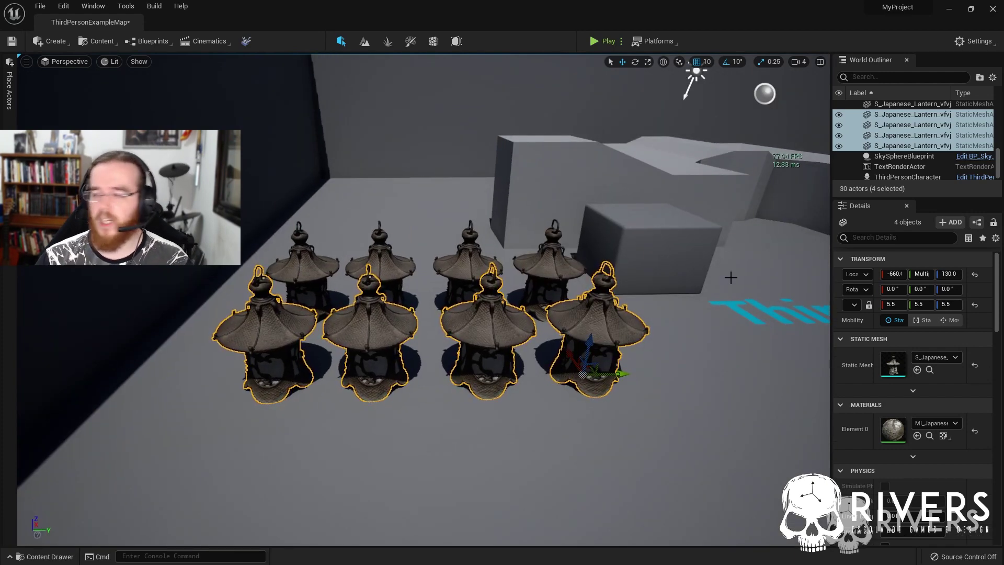
Step: Select all eight lanterns and duplicate the block five times, toward the back wall and across behind the ramp structure
click(895, 149)
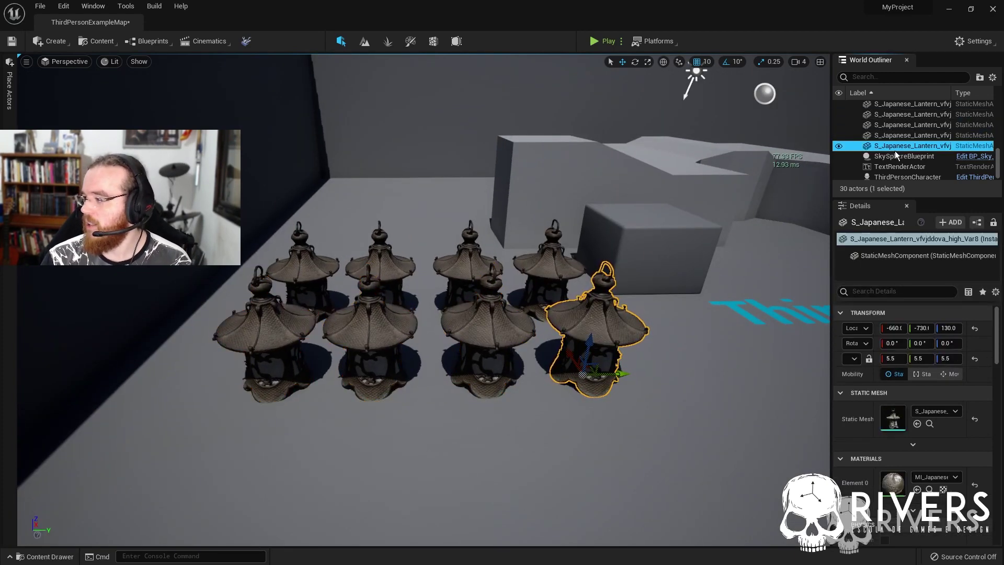
scroll(895, 151, up, 2)
shift+click(894, 144)
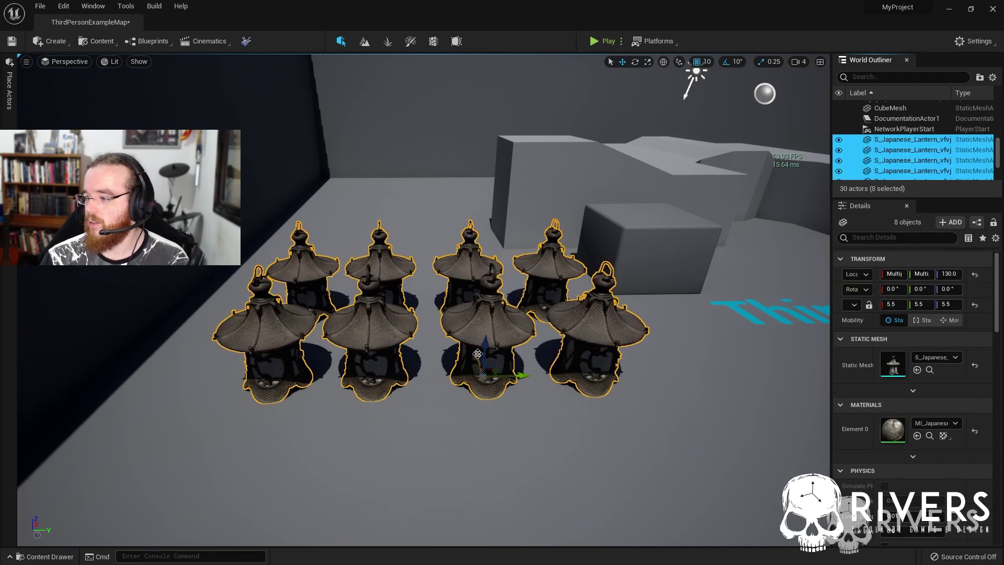
alt+drag(572, 360, 633, 190)
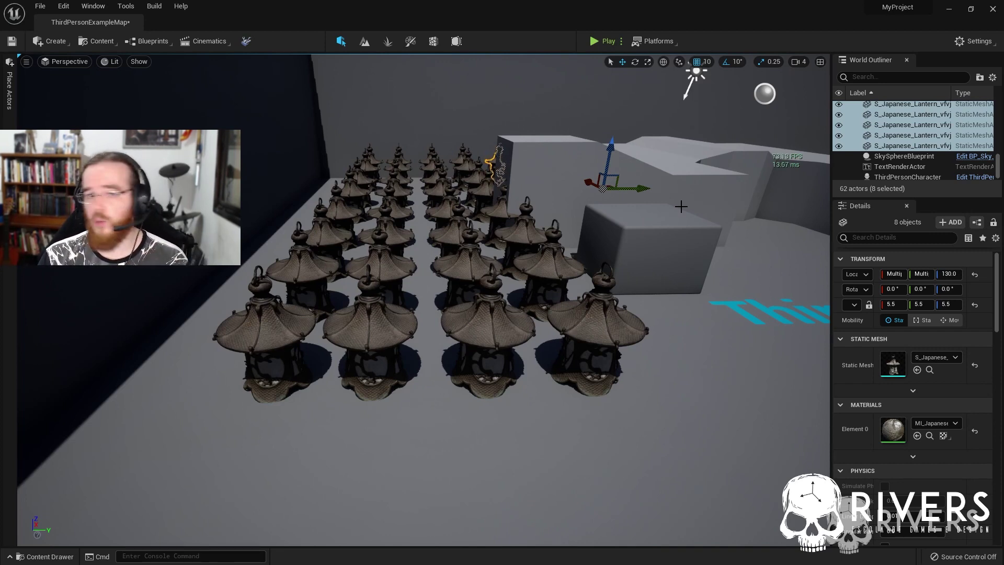
alt+drag(648, 188, 785, 196)
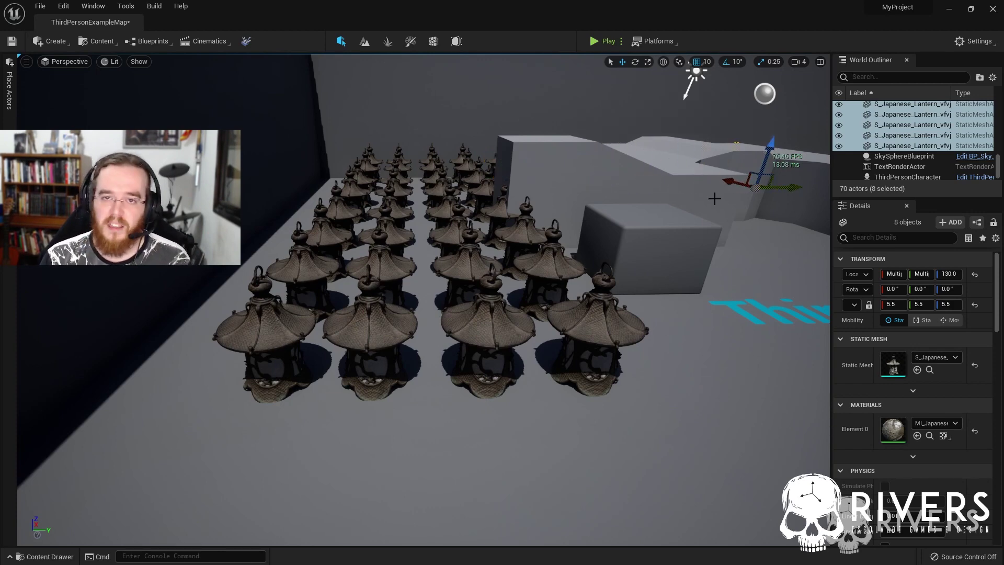
Step: Examine the rows of Nanite lanterns up close and from farther away while checking the frame rate
key(w)
right_drag(502, 300, 473, 293)
key(s)
key(d)
key(w)
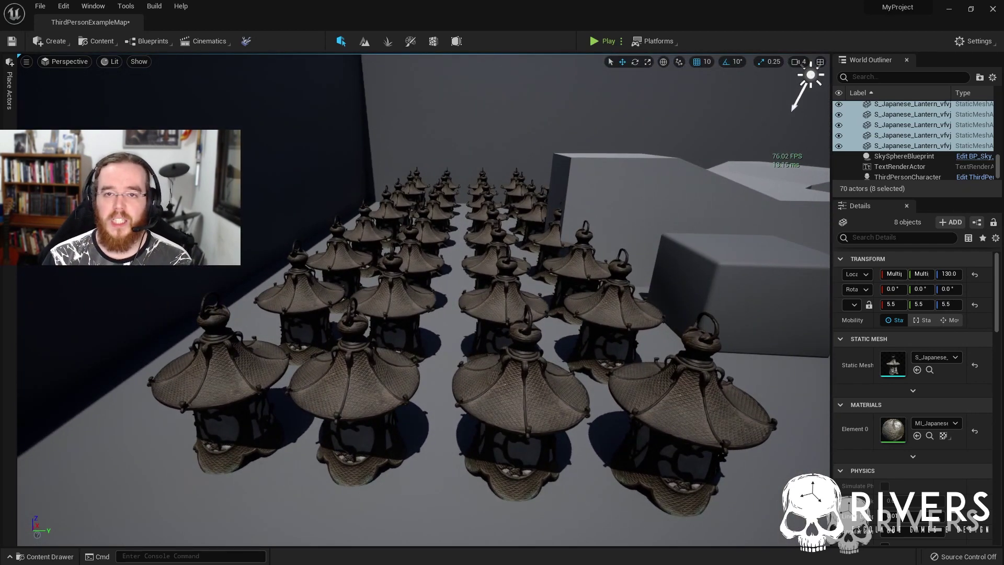
key(s)
right_drag(398, 336, 433, 327)
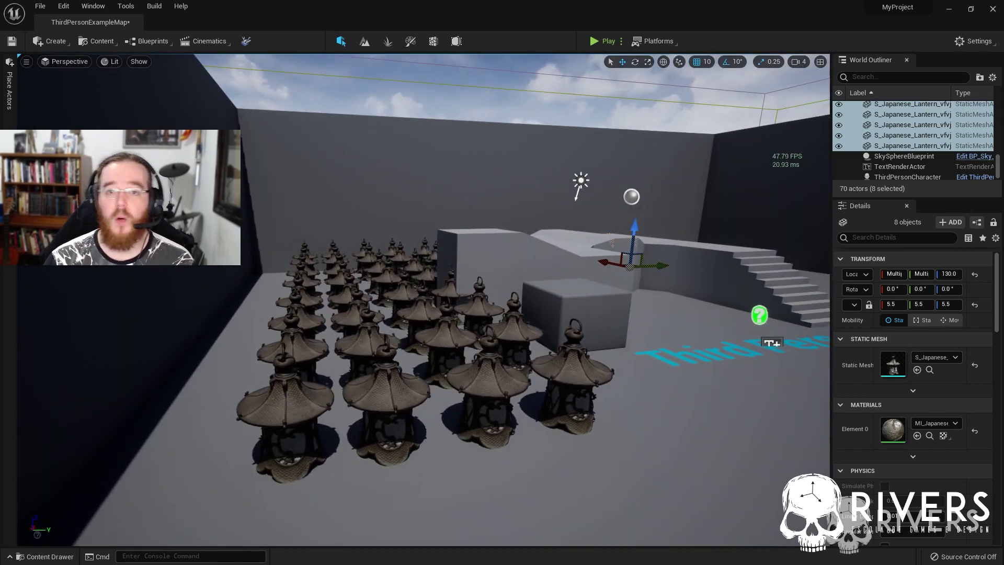
right_drag(367, 337, 360, 355)
key(d)
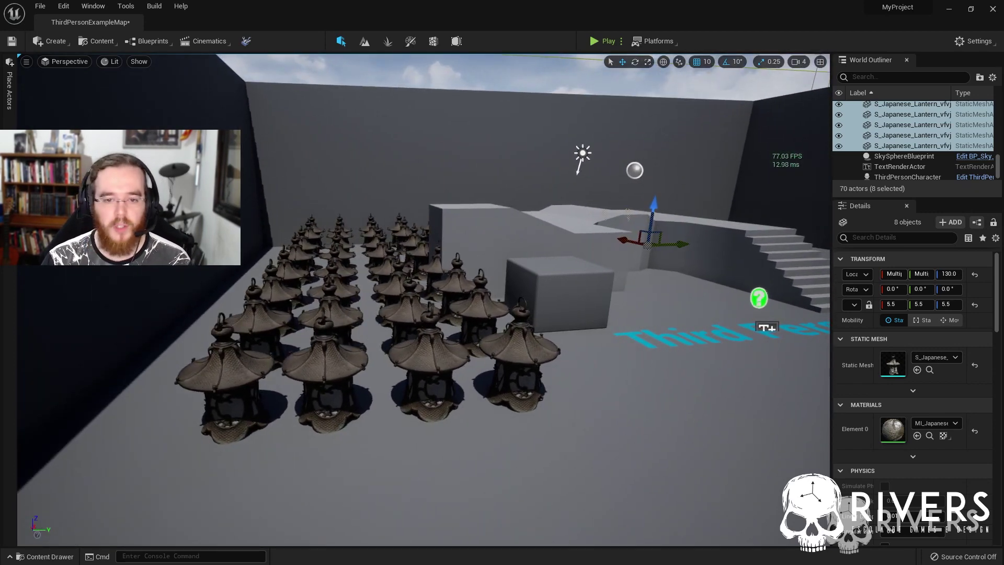